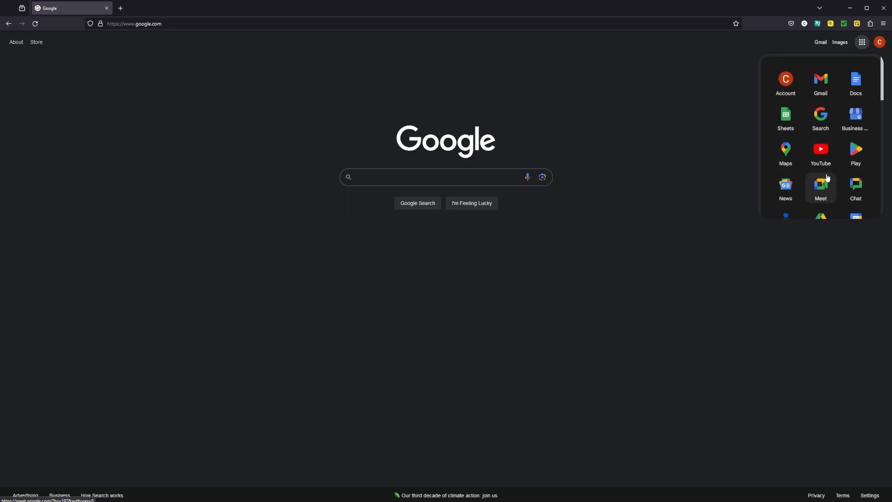
Step: Open Google Sheets from the Google apps, create a blank spreadsheet and set its zoom to 200%
scroll(826, 163, up, 4)
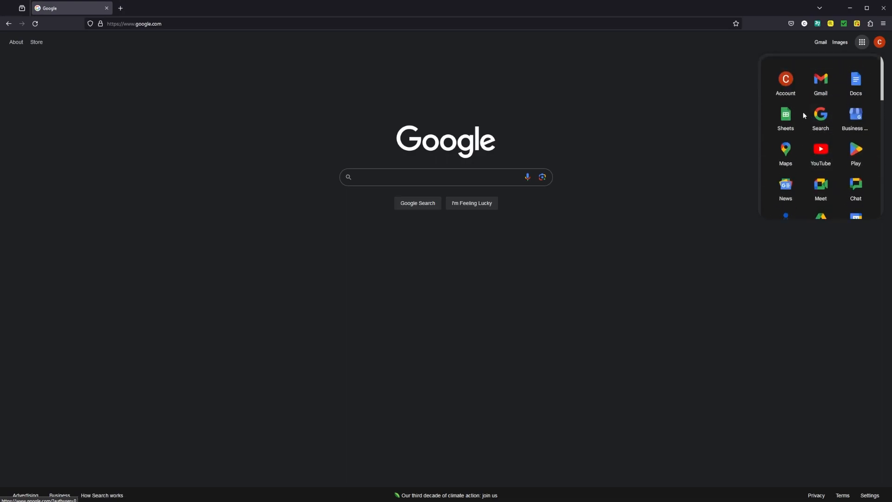
click(790, 119)
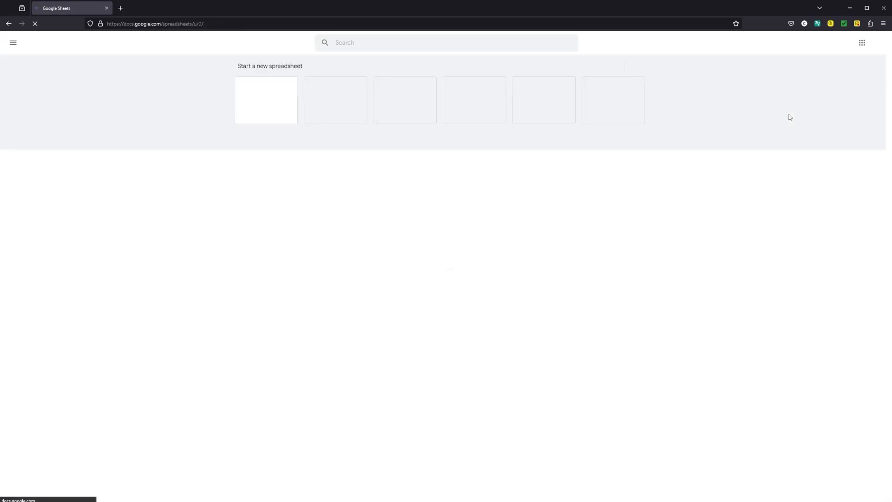
click(266, 98)
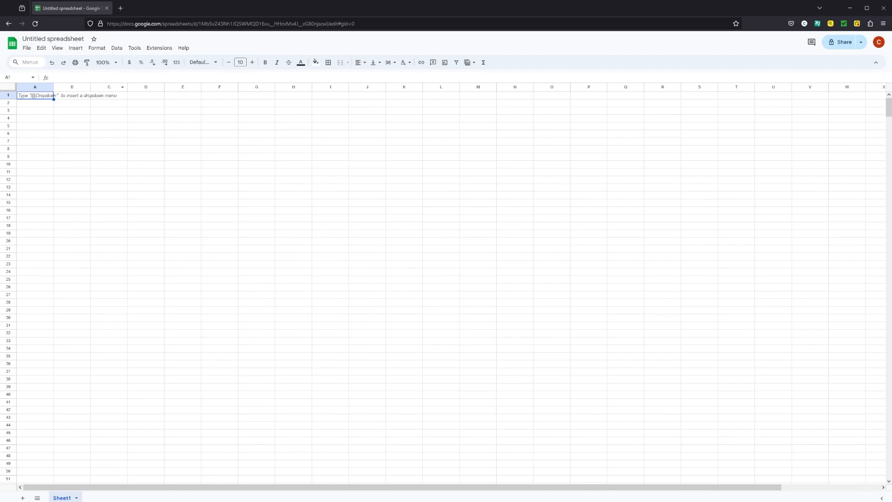
click(106, 62)
click(106, 146)
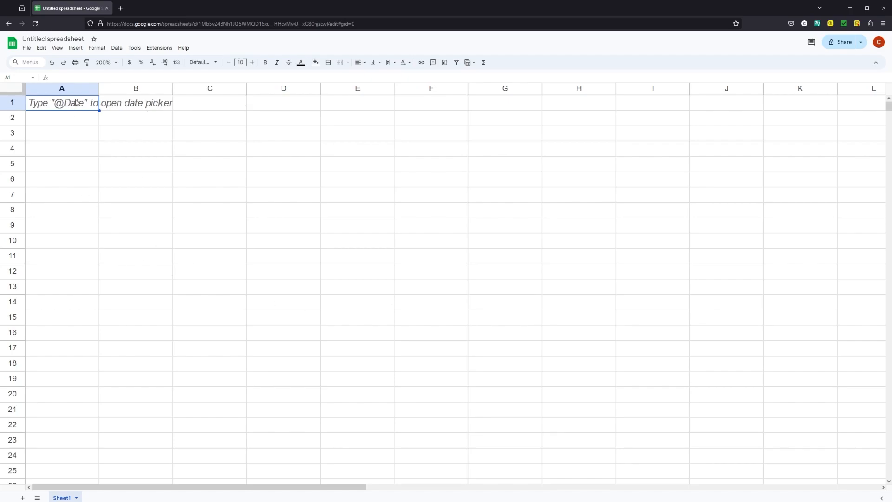
Step: Enter the title "Monthly Budget" in cell A1
text(Monthly Biu)
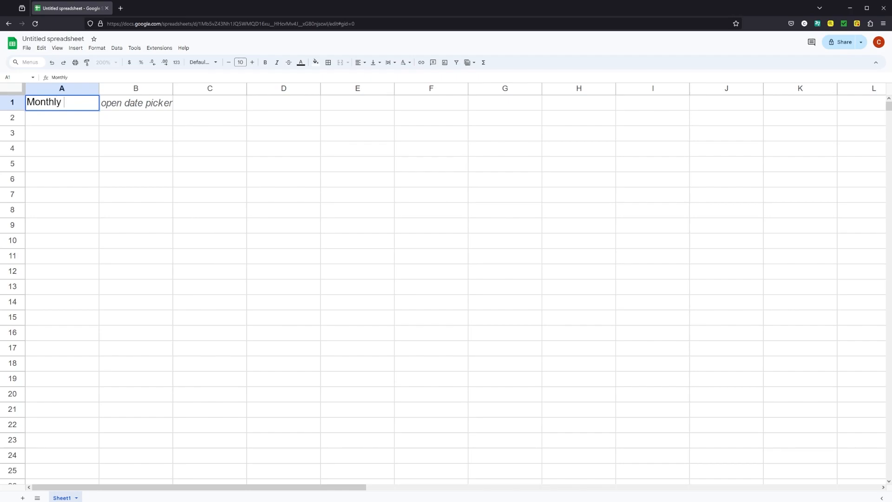
key(BackSpace)
text(uy)
key(BackSpace)
key(BackSpace)
key(BackSpace)
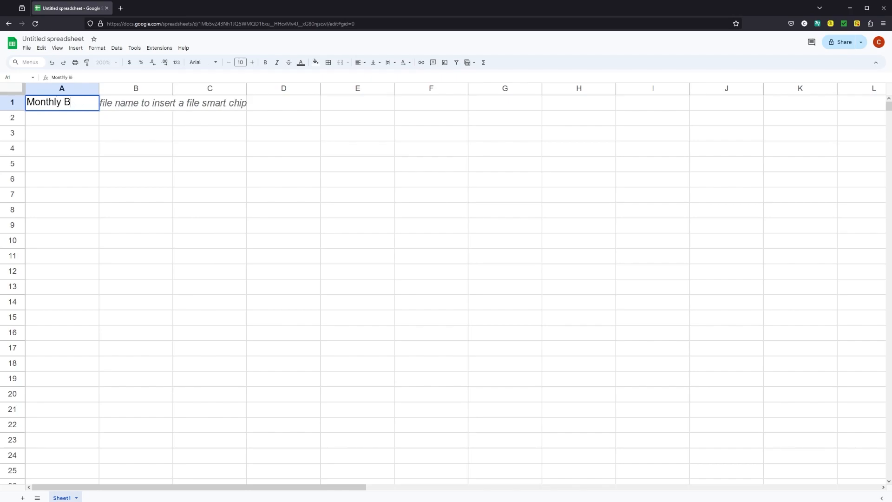
text(udget)
key(Return)
Step: Enter the heading "Expenses" in cell A3 and the heading "Revenue" in cell D3
key(Return)
text(Expenses)
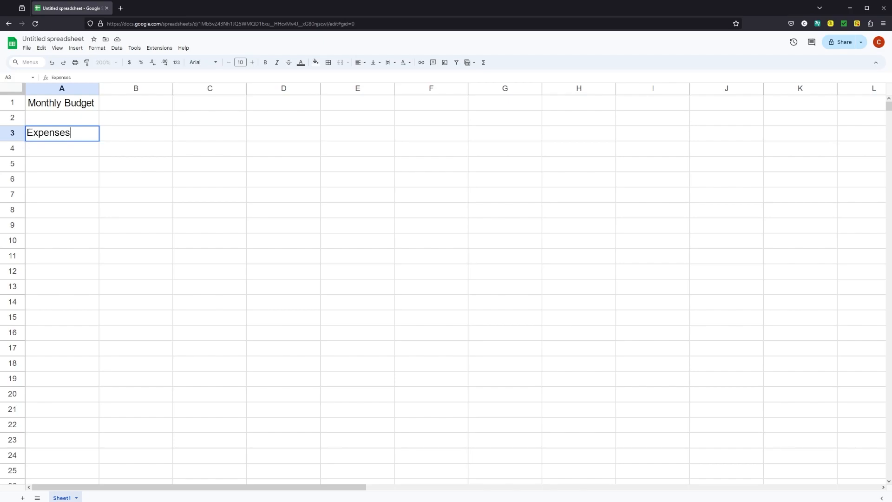
key(Tab)
key(Tab)
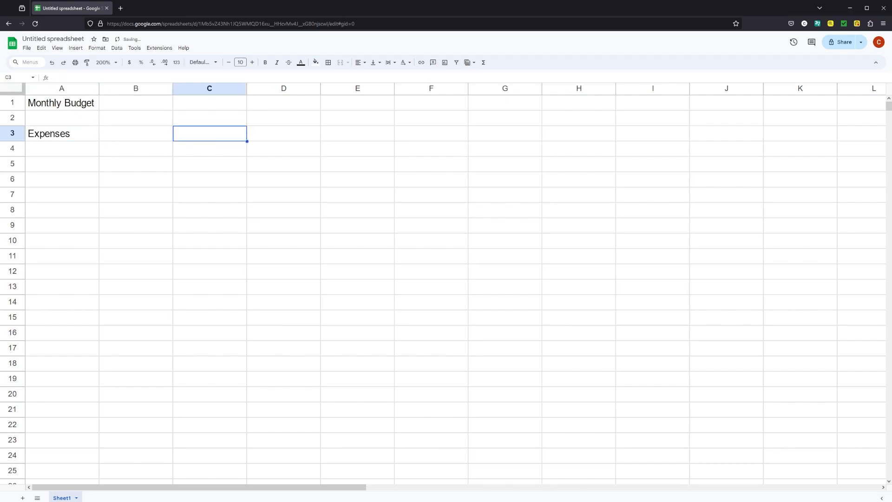
key(Tab)
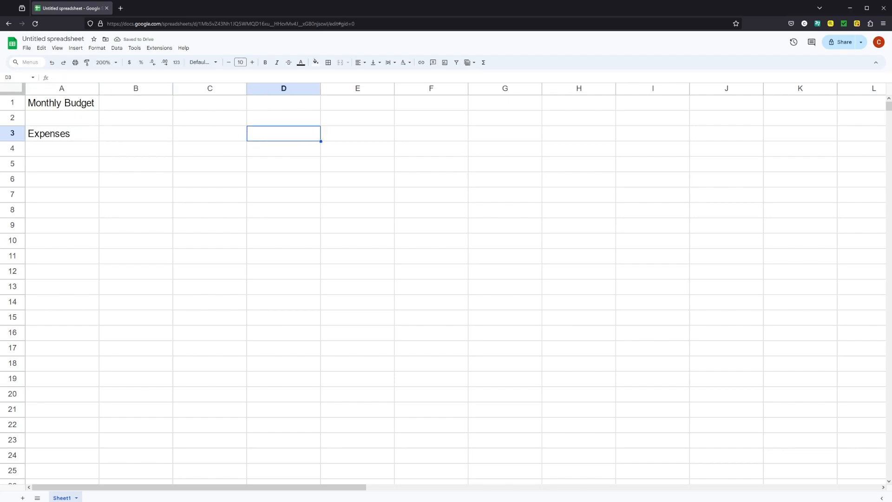
text(Rev)
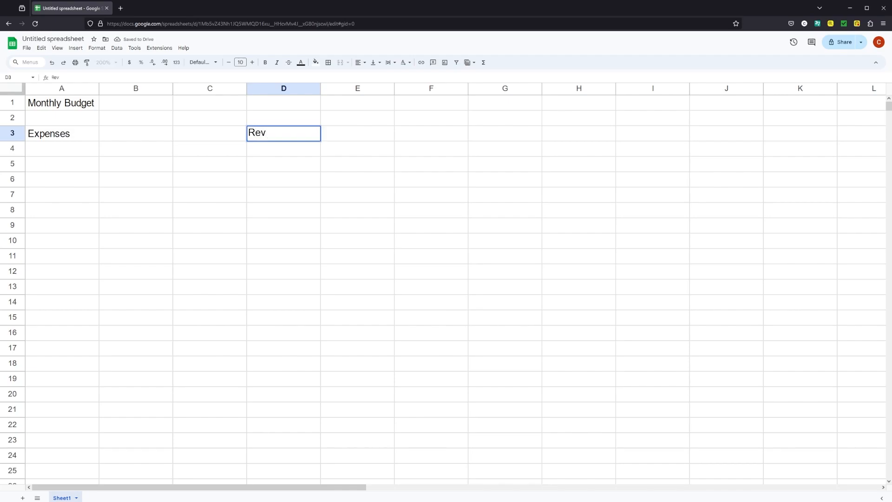
text(enue)
key(Return)
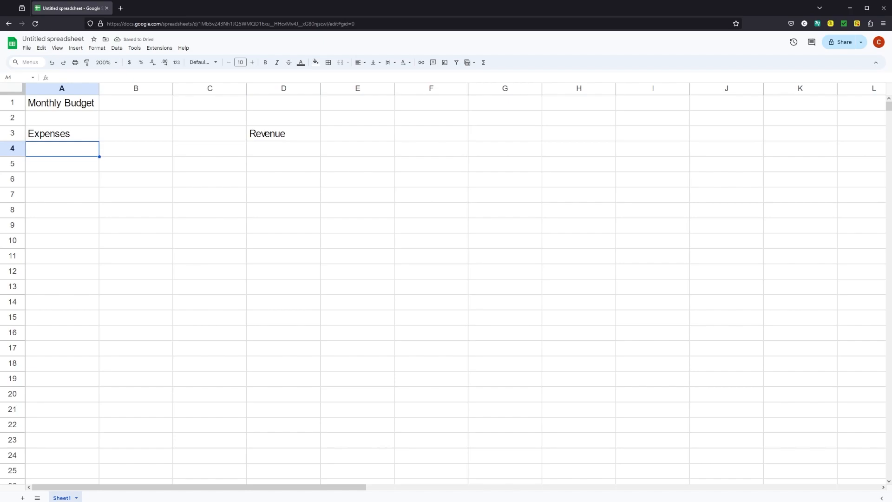
Step: List the expense categories Rent, PGE, Gas and Internet in cells A4 to A7 below the Expenses heading
text(Rent)
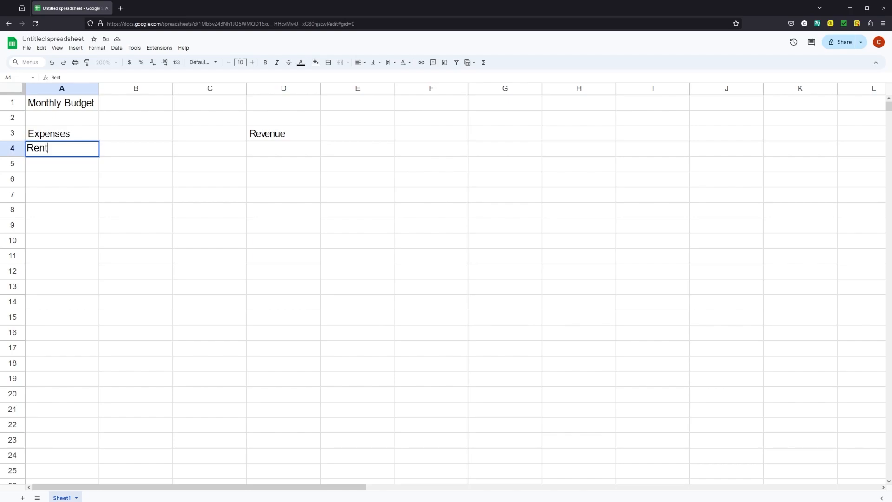
key(Return)
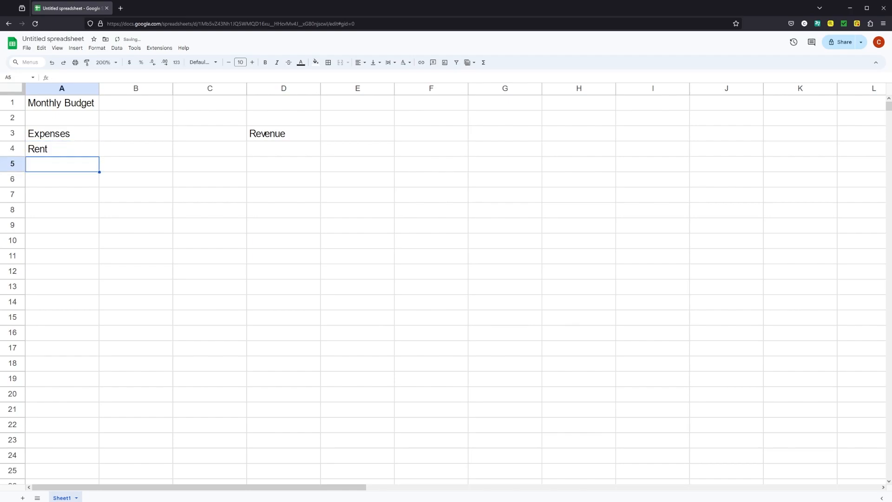
text(PGE)
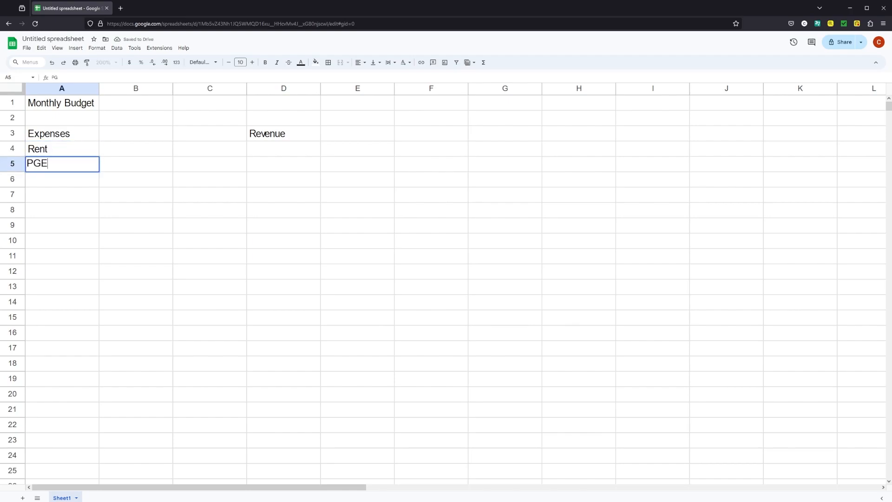
key(Return)
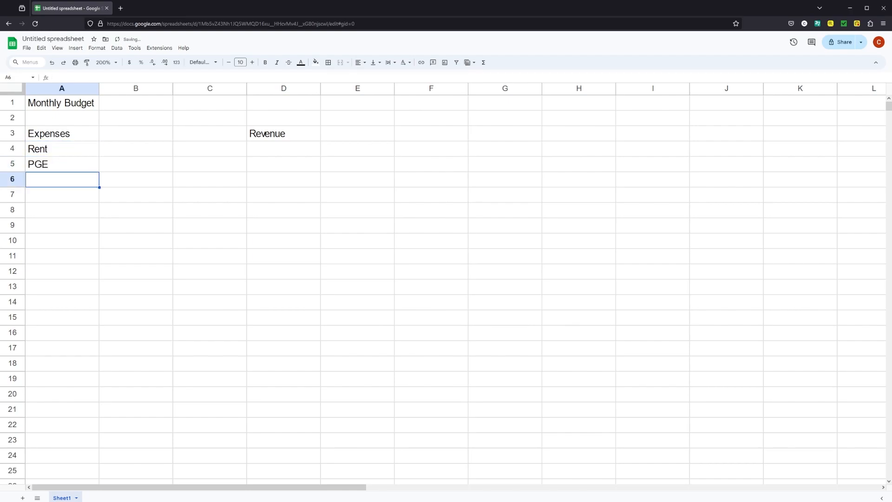
text(Gas)
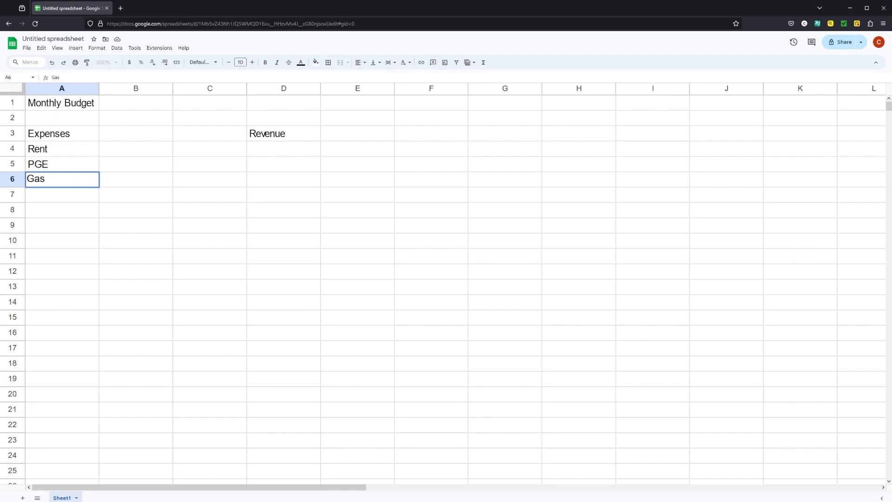
key(Return)
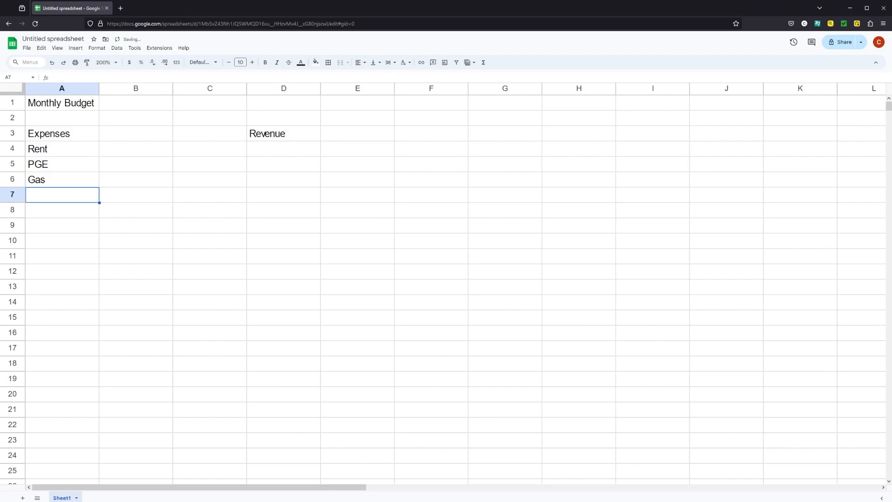
text(Internet)
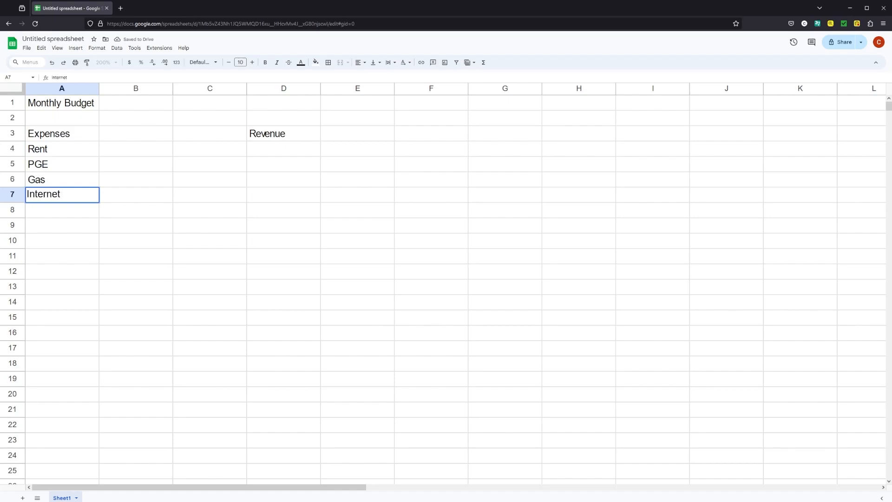
key(Return)
Step: Add the expense categories "Phone payments", "Car Payments" and "Food" in cells A8 to A10
text(P)
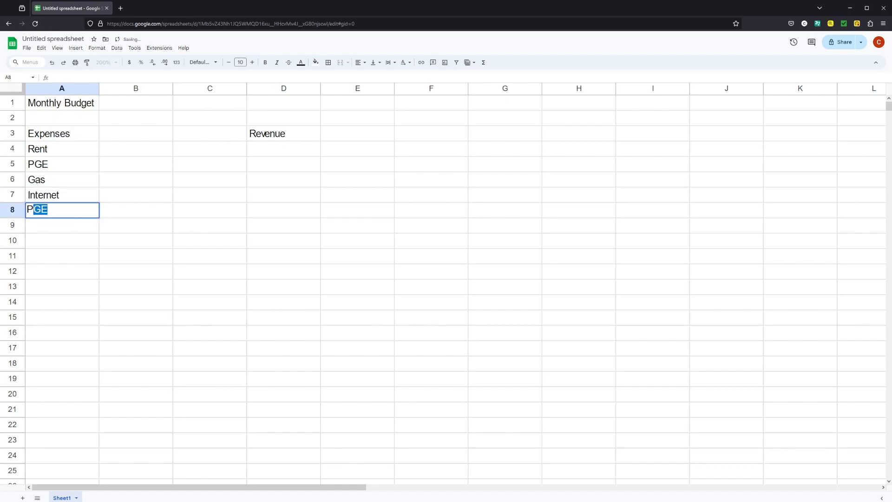
text(hone payments)
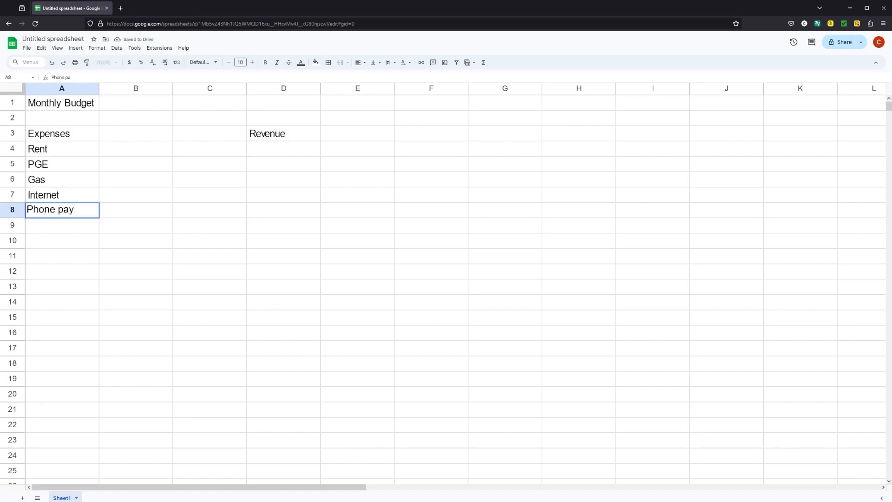
key(Return)
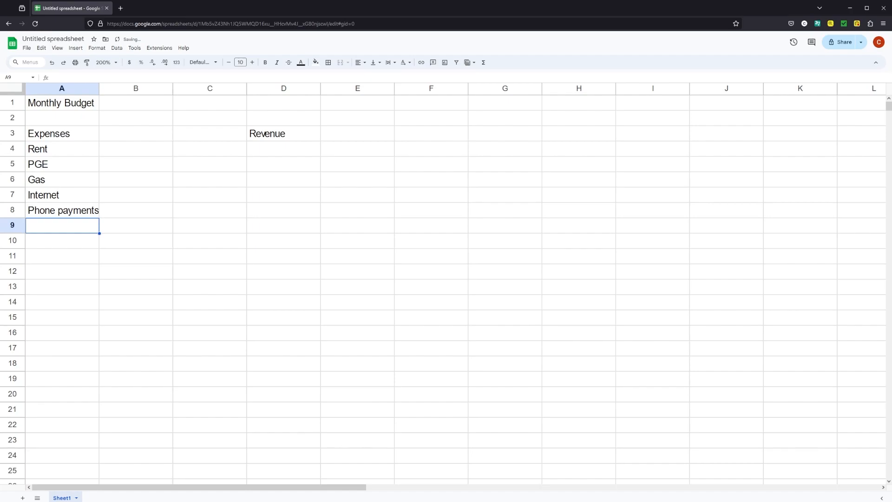
text(Car P)
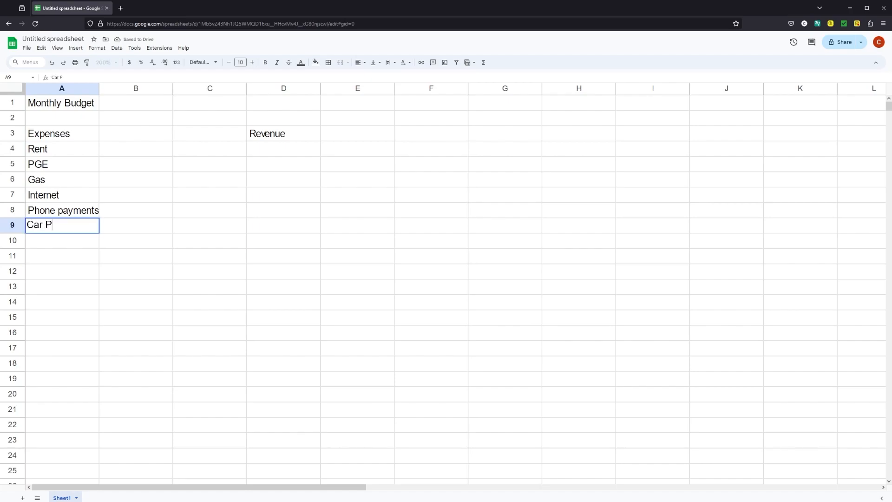
text(ayments)
key(Return)
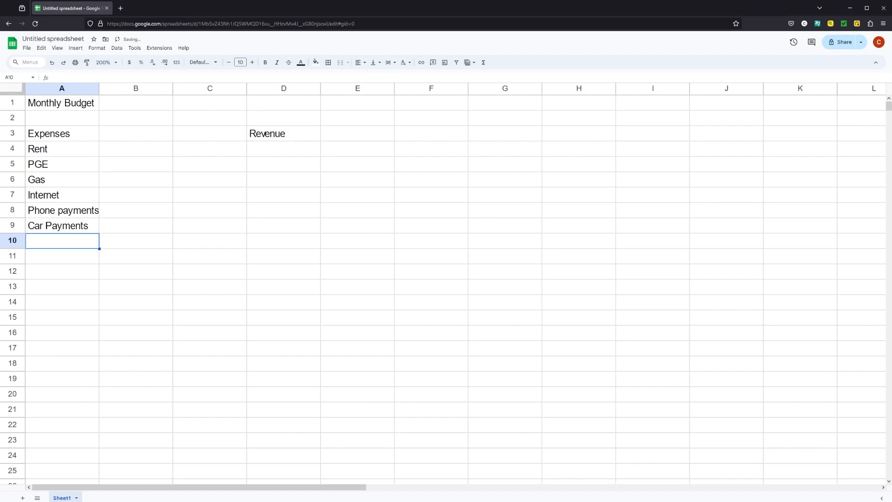
text(Food)
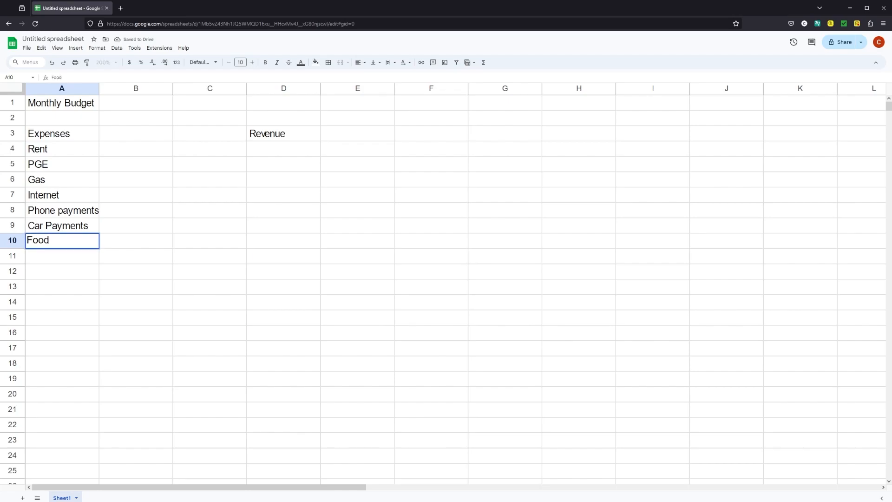
key(Return)
Step: Enter "Paycheck 1" as the first revenue source in cell D4, under the Revenue heading
key(Right)
key(Right)
key(Right)
key(Right)
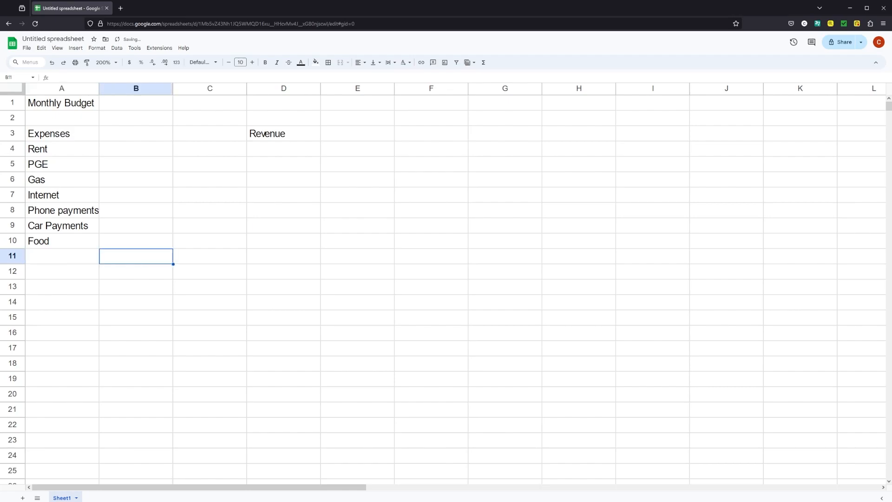
key(Left)
key(Up)
key(Up)
key(Up)
key(Up)
key(Up)
key(Up)
key(Up)
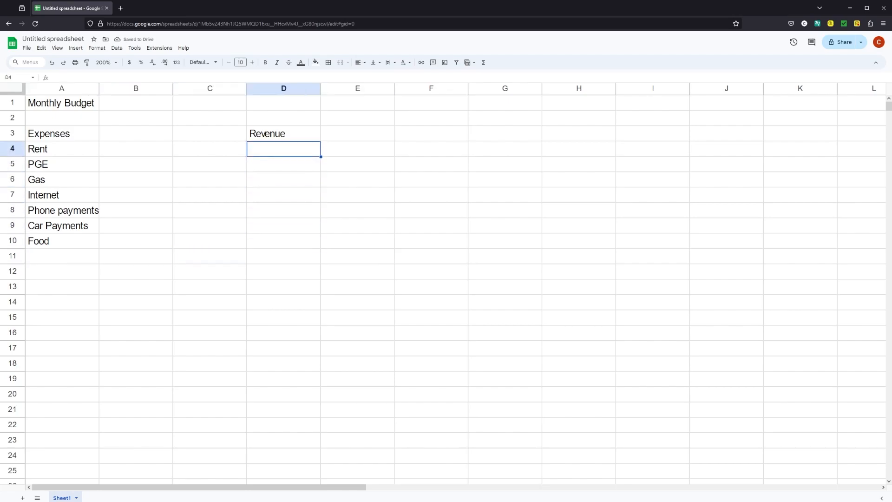
text(Paycheck)
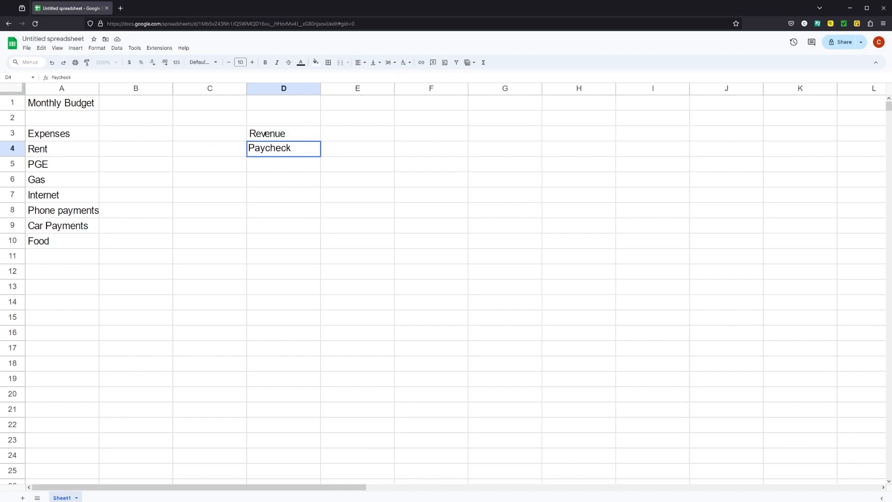
key(Return)
key(Up)
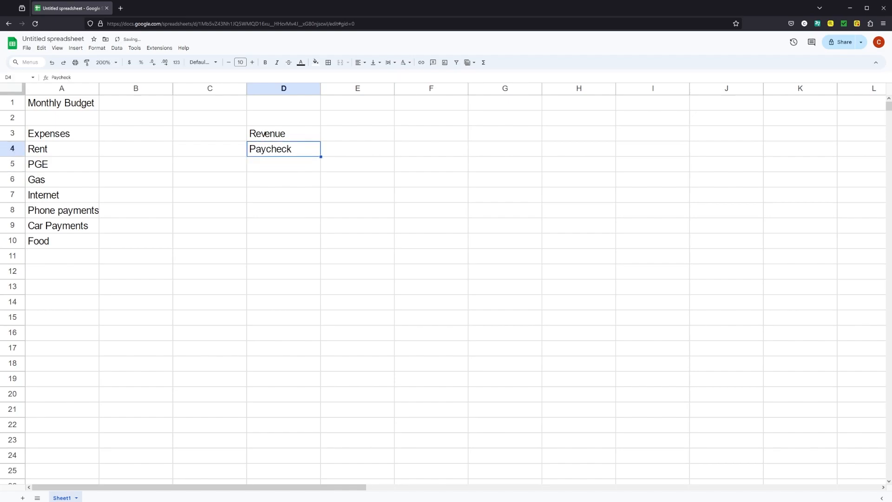
click(81, 76)
text(1)
key(Return)
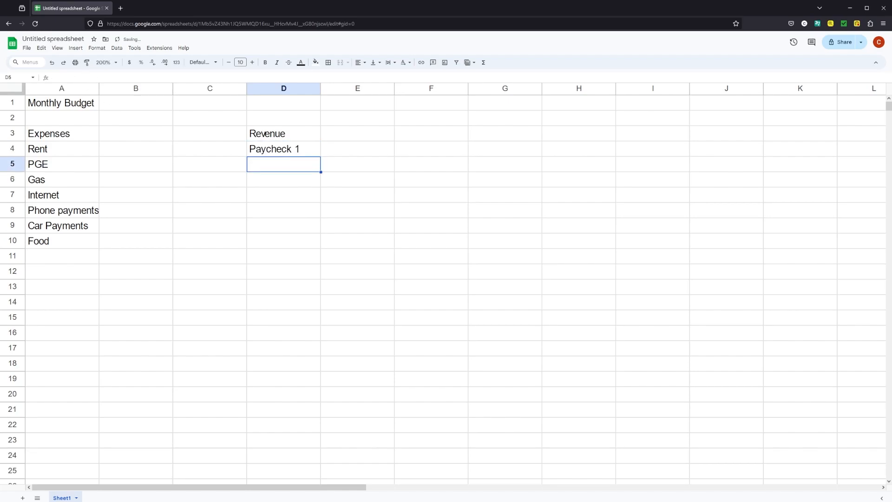
Step: Add the revenue sources "Paycheck 2" in cell D5 and "Side Job 1" in cell D6
text(Paycheck 2)
key(Return)
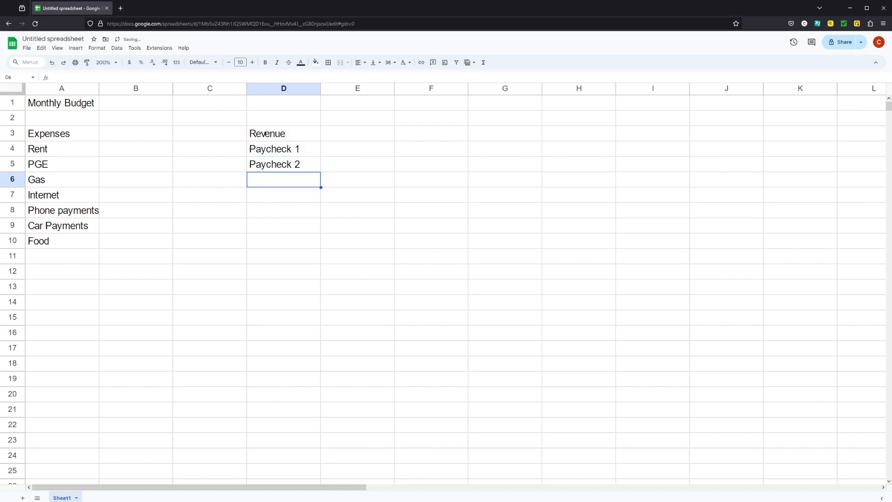
text(Side Job 1)
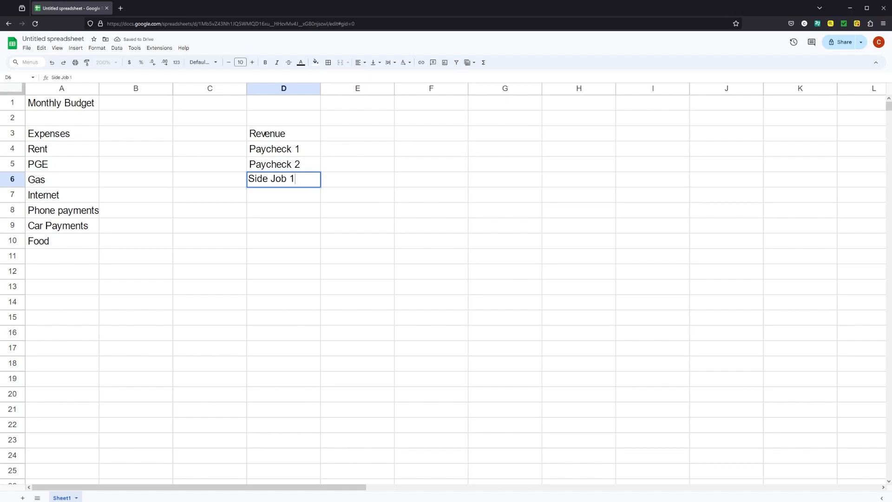
key(Return)
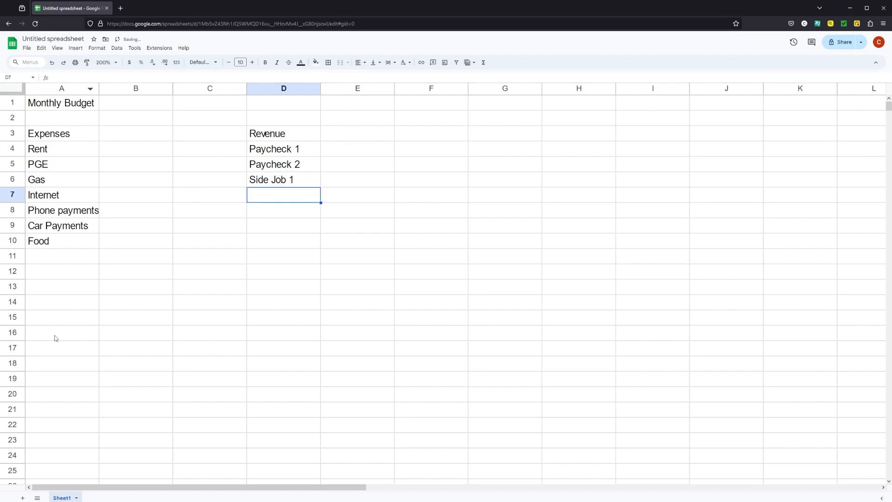
Step: Label cell A12 "Totals" below the expense list and select the adjacent cell B12
click(40, 273)
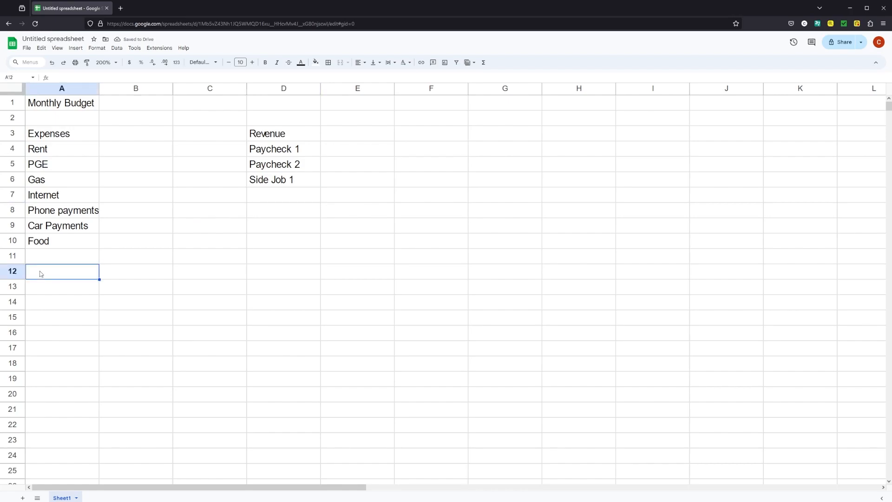
text(Totals)
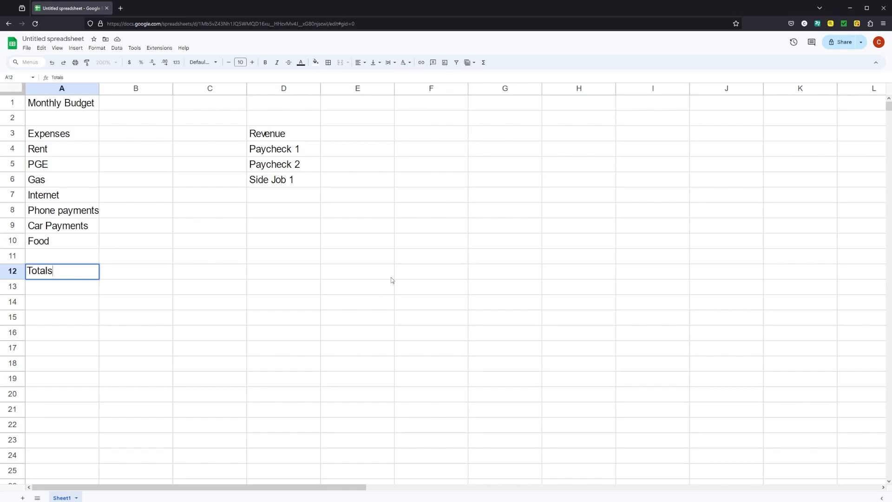
click(104, 283)
click(118, 273)
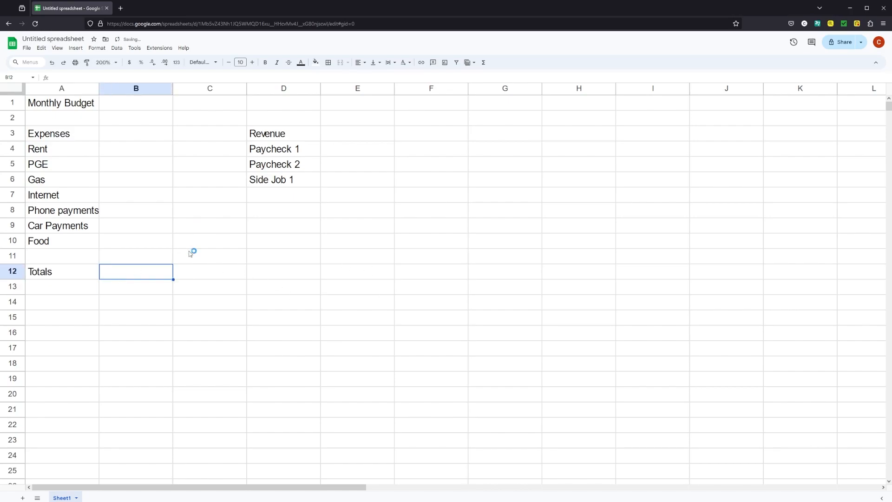
click(137, 137)
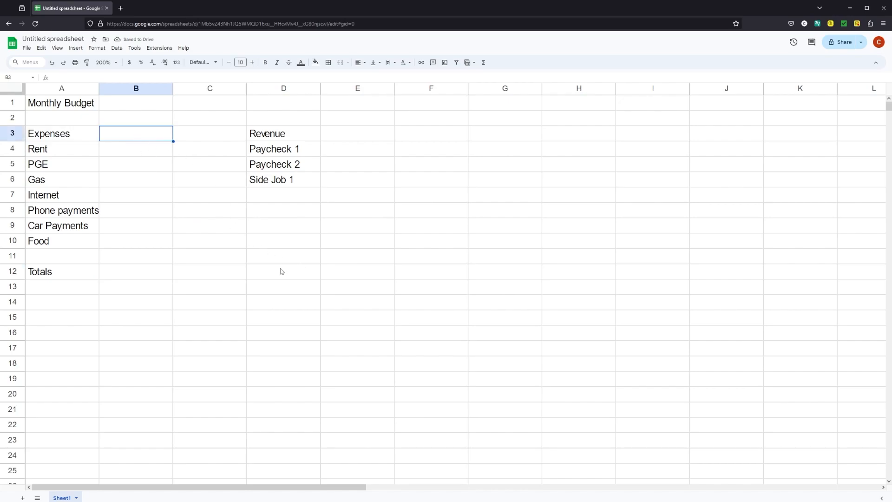
text(2000)
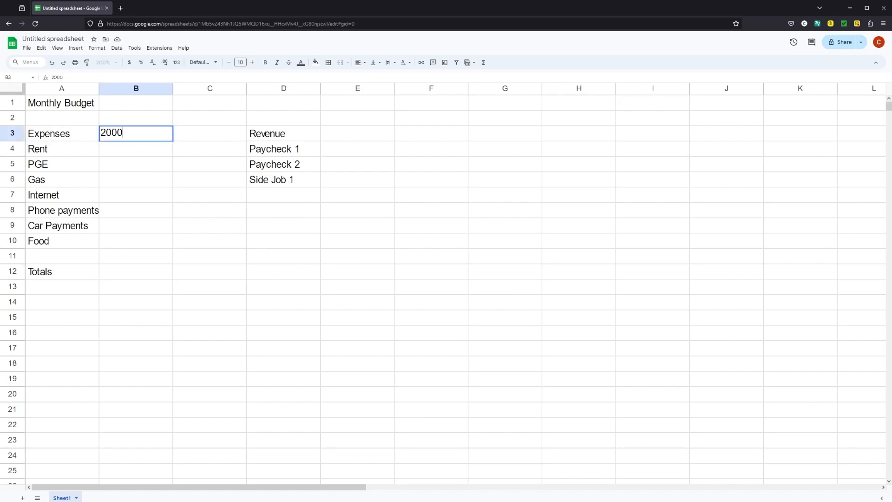
key(Return)
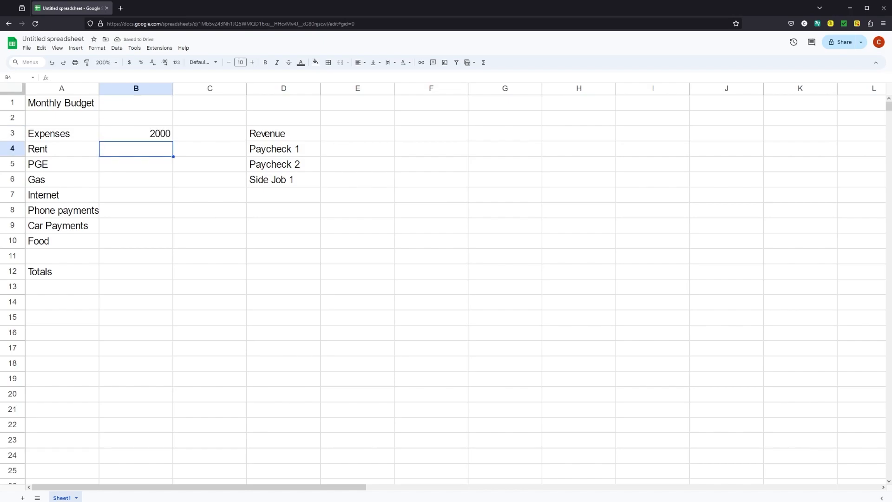
click(149, 138)
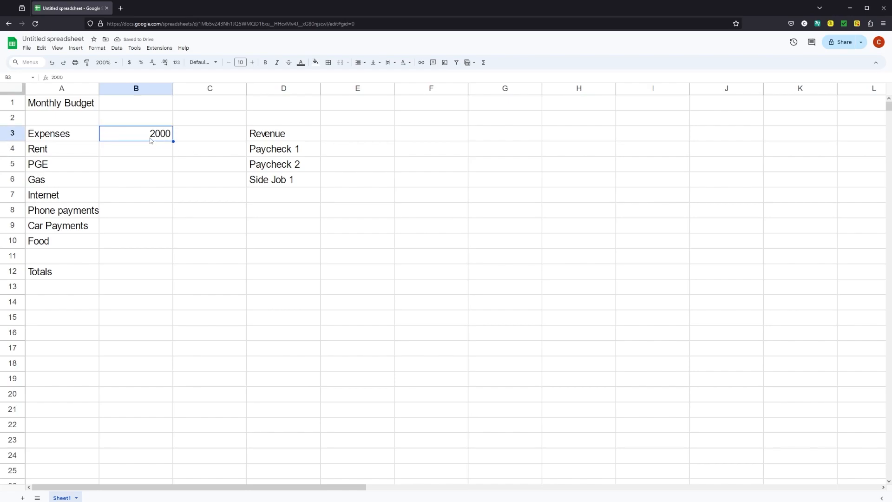
key(Delete)
Step: Enter the expense amounts 2000 for Rent and 100 each for PGE, Gas and Internet in cells B4 to B7
click(157, 154)
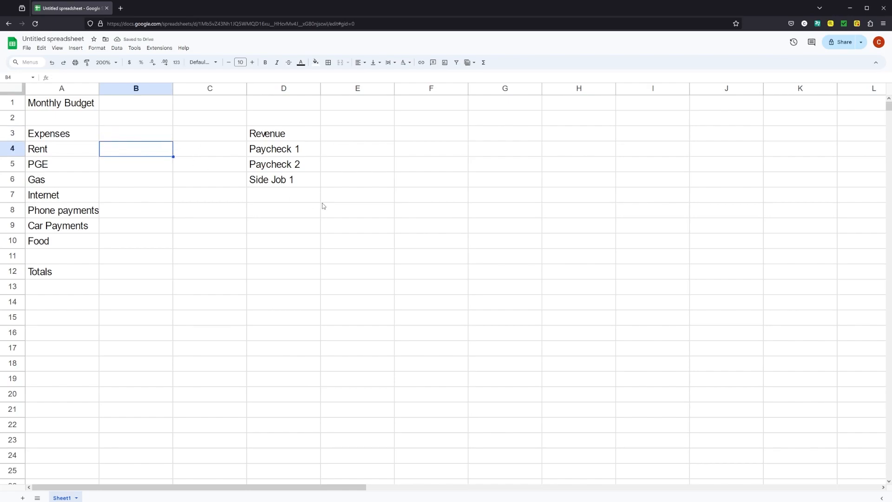
text(2000)
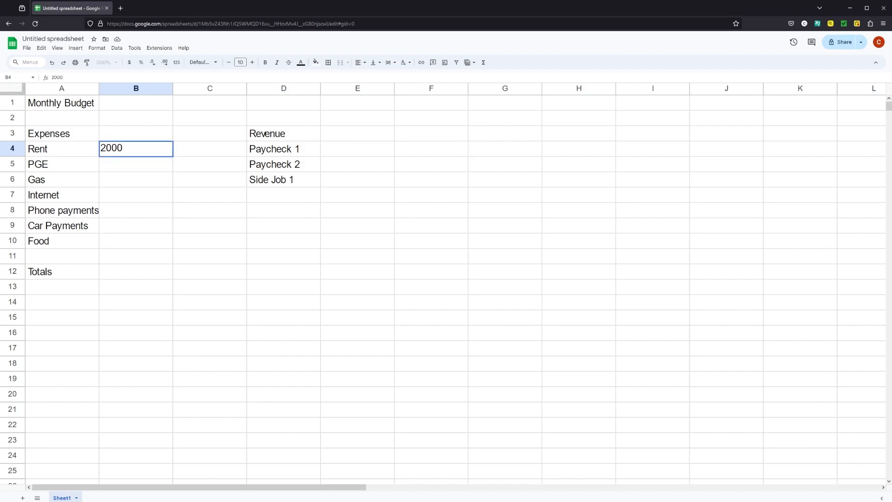
key(Return)
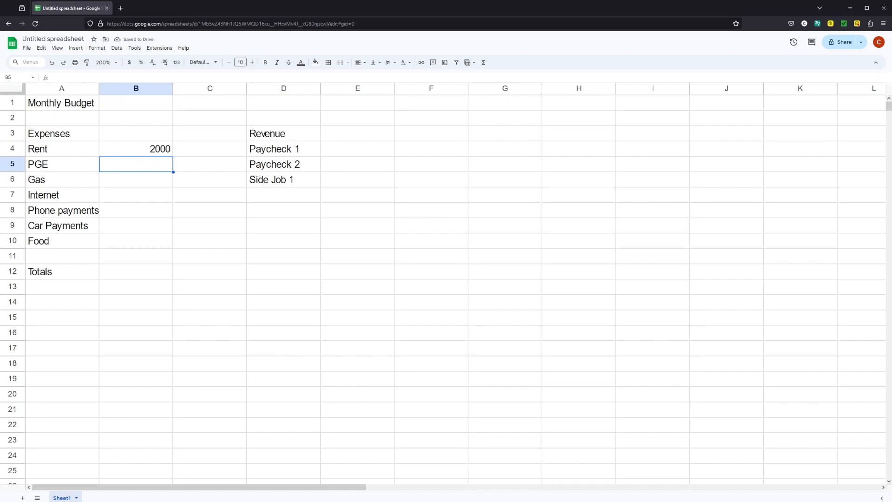
text(100)
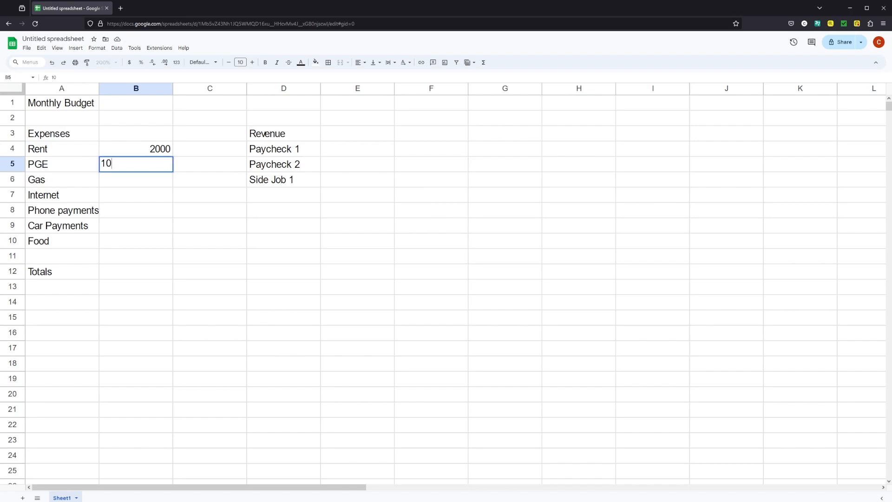
key(Return)
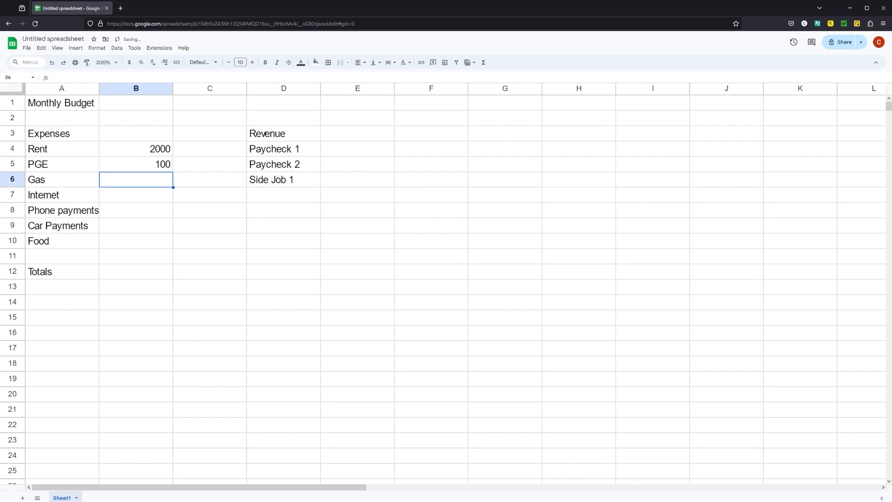
text(100)
key(Return)
text(100)
key(Return)
Step: Enter the expense amounts 50 for Phone payments, 300 for Car Payments and 200 for Food in cells B8 to B10
text(5)
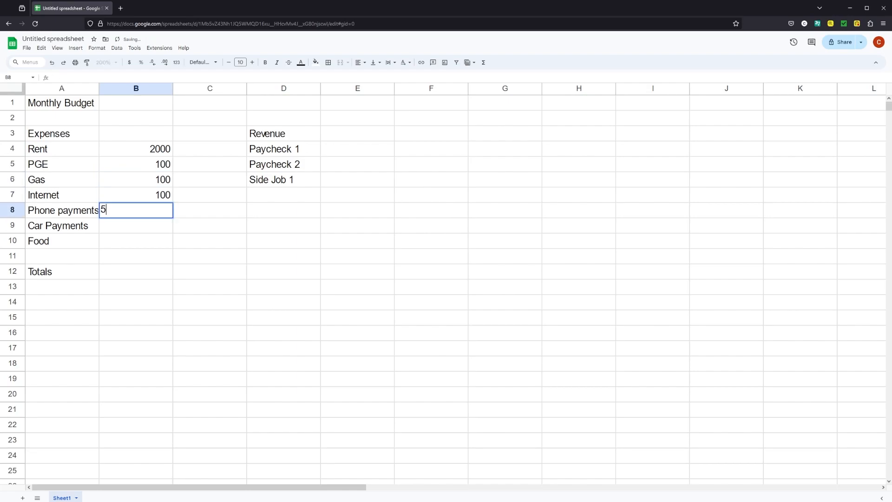
text(0)
key(Return)
text(300)
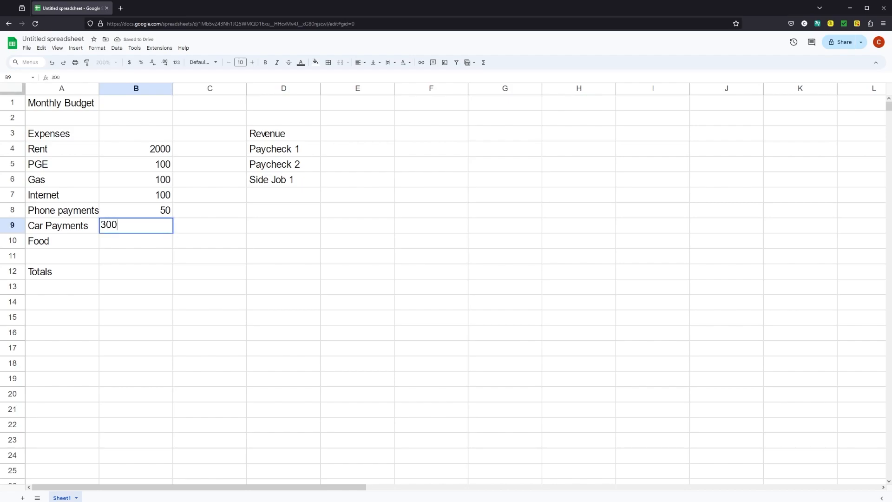
key(Return)
text(200)
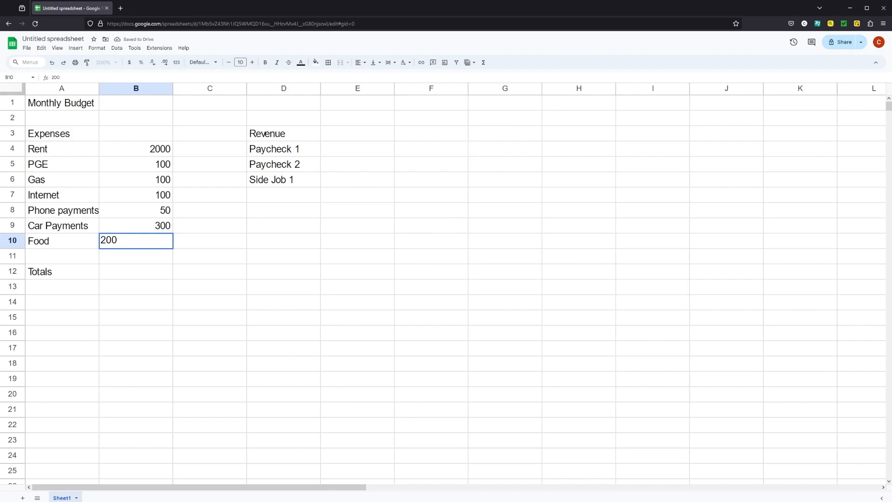
key(Return)
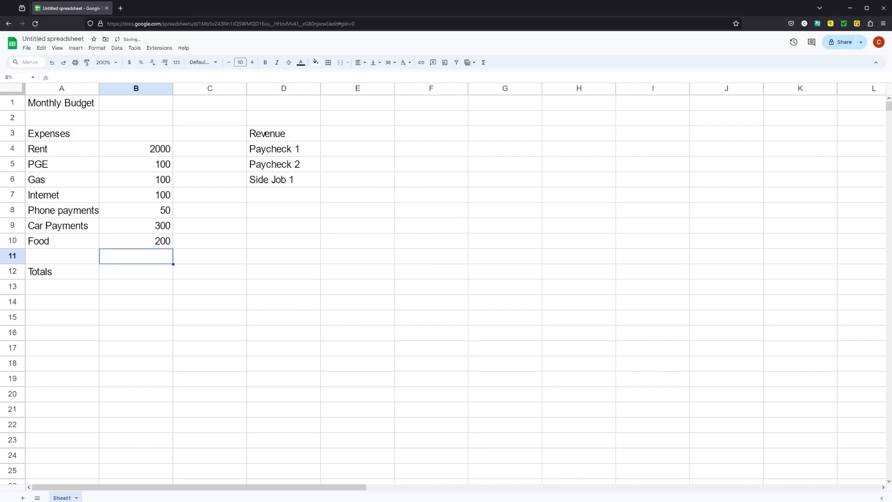
Step: Enter the revenue amounts 1500 for Paycheck 1, 1500 for Paycheck 2 and 0 for Side Job 1 in cells E4 to E6
key(Right)
key(Right)
key(Right)
key(Right)
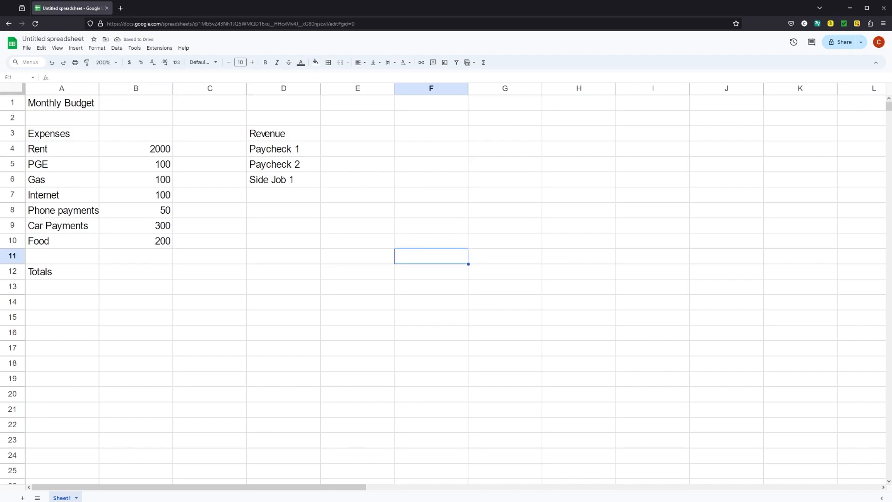
key(Left)
key(Up)
key(Up)
key(Up)
key(Up)
key(Up)
key(Up)
key(Up)
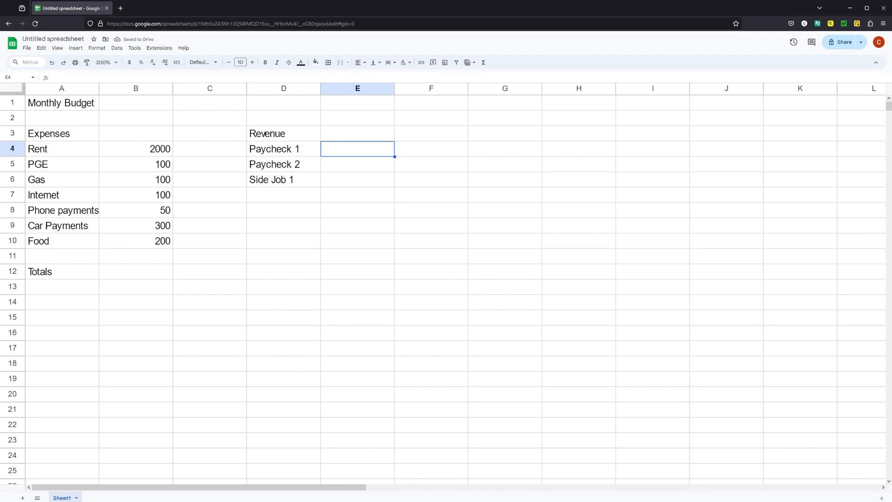
text(1500)
key(Return)
text(1500)
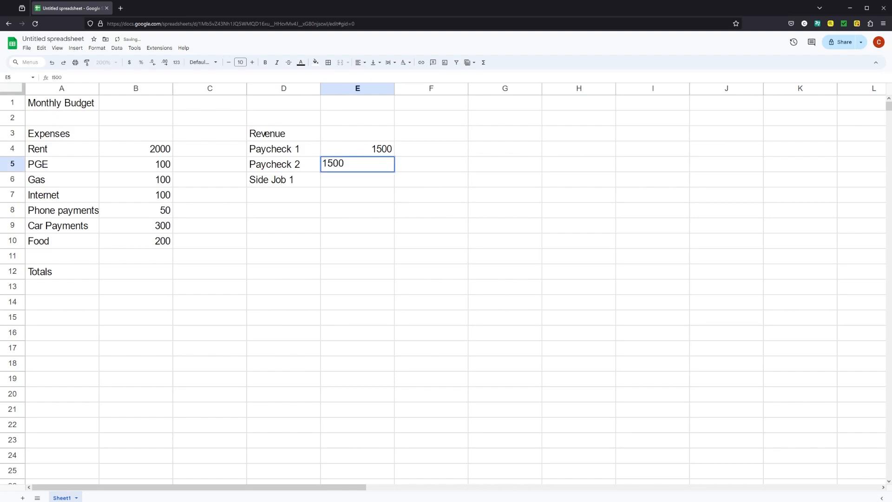
key(Return)
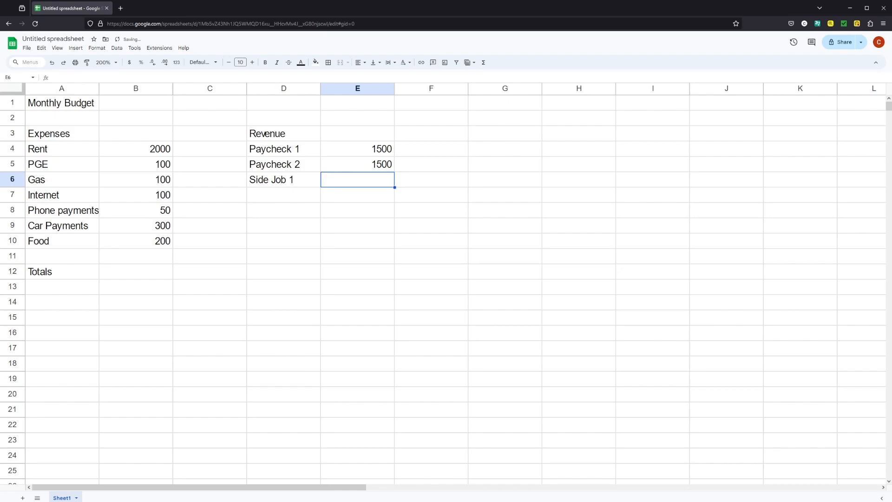
text(0)
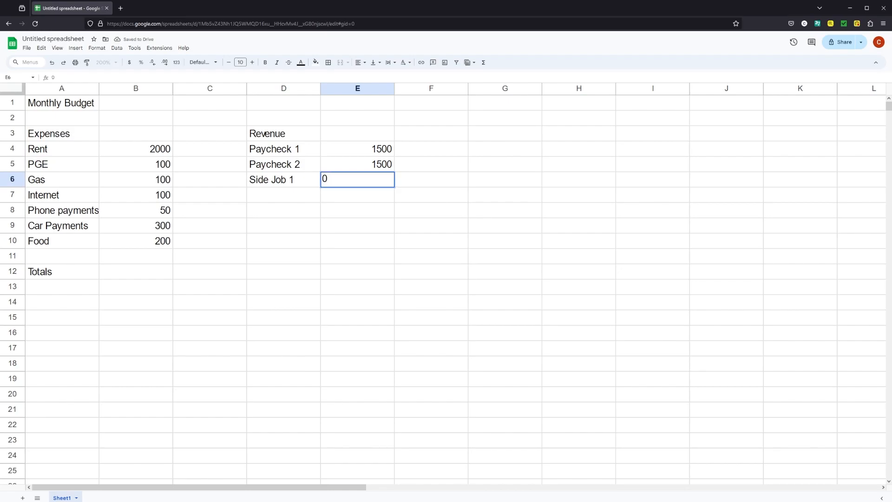
key(Return)
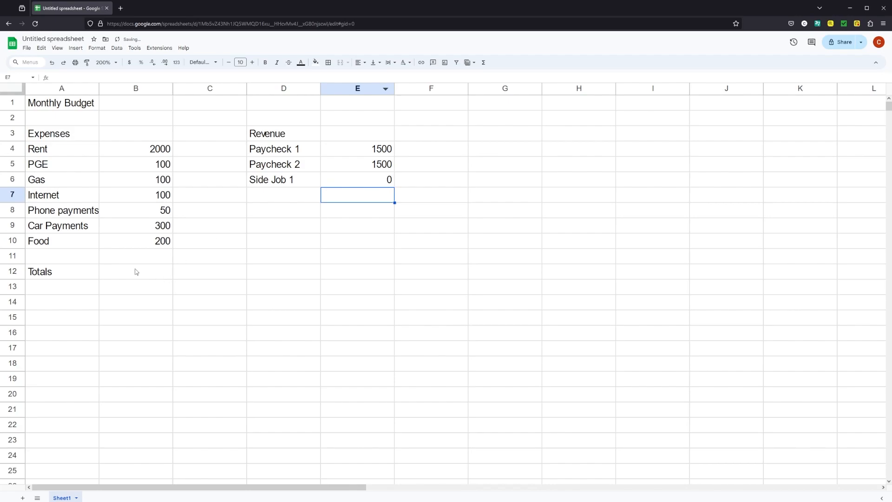
Step: Total the expenses in cell B12 with a SUM formula over the range B4:B10
click(129, 276)
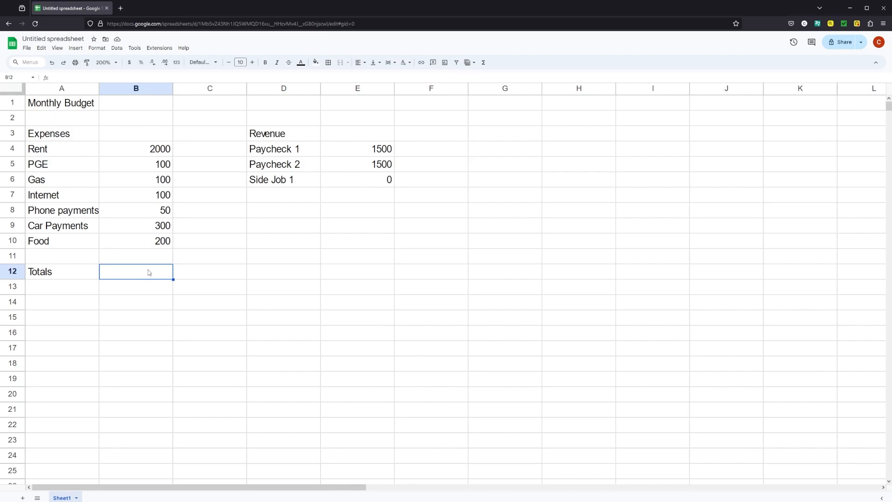
text(=)
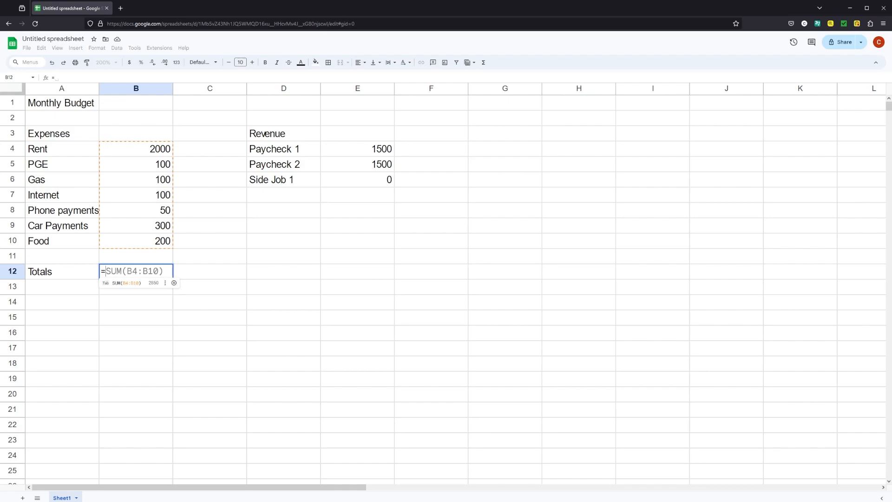
text(sum)
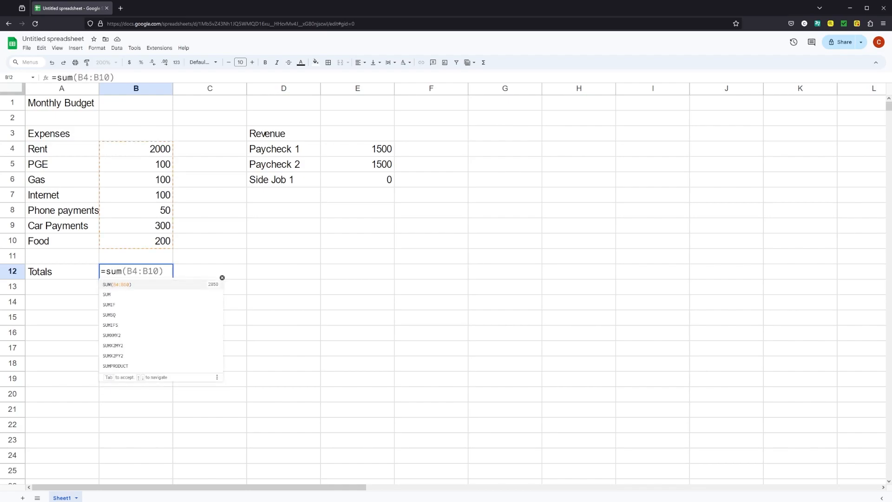
text(()
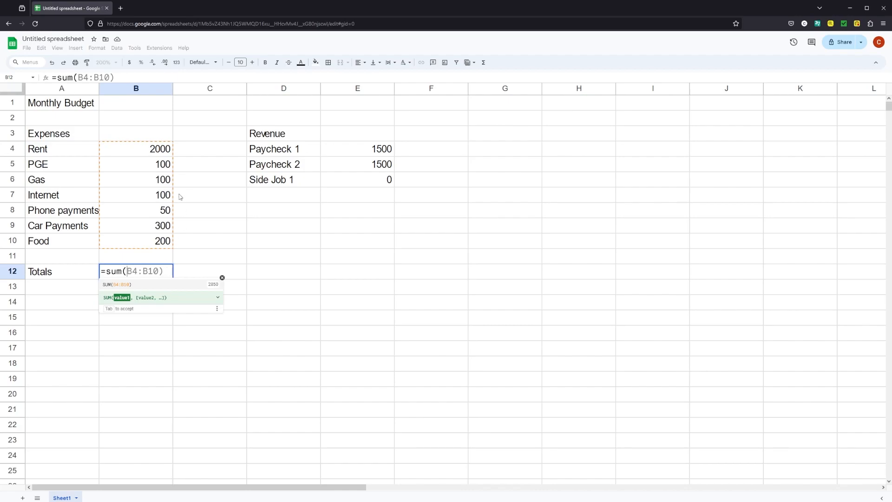
click(154, 153)
drag(155, 154, 163, 245)
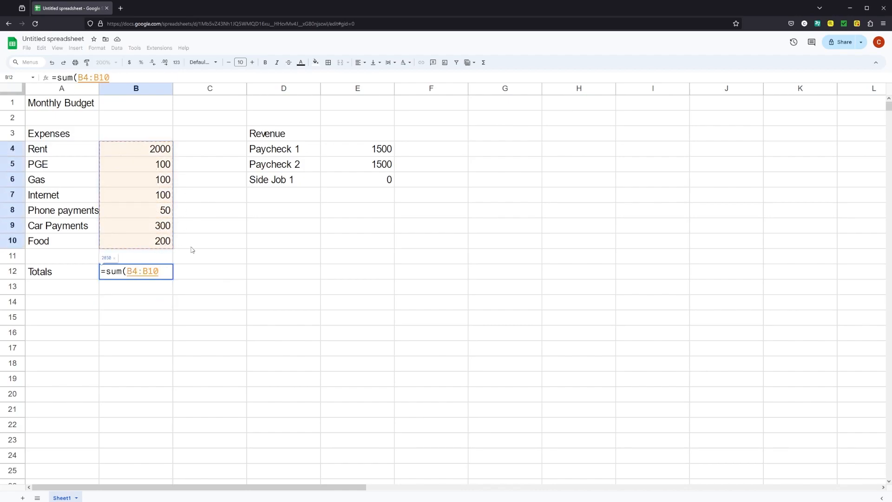
key(Return)
Step: Undo the expense total formula in cell B12 and restore it with a redo
key(ctrl+z)
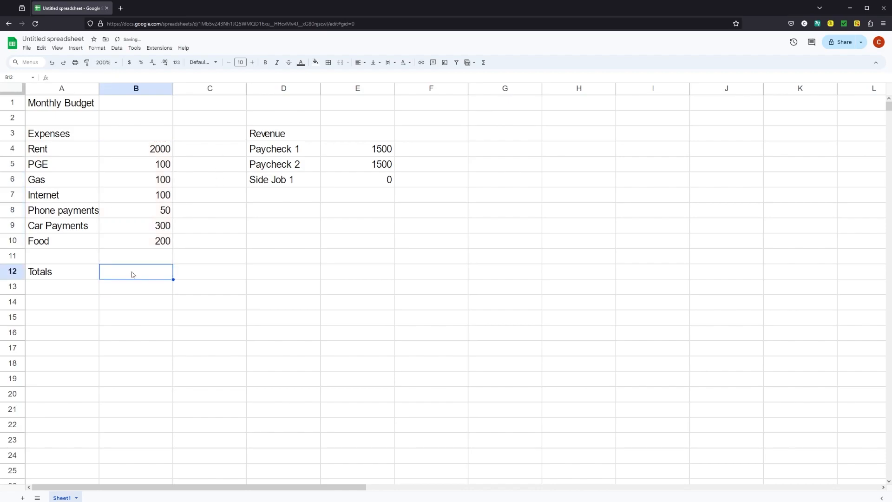
click(154, 300)
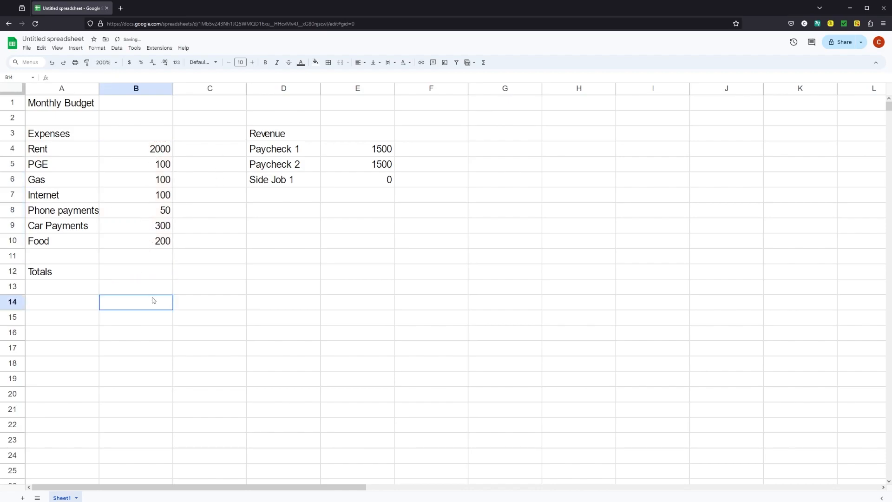
click(151, 271)
key(ctrl+y)
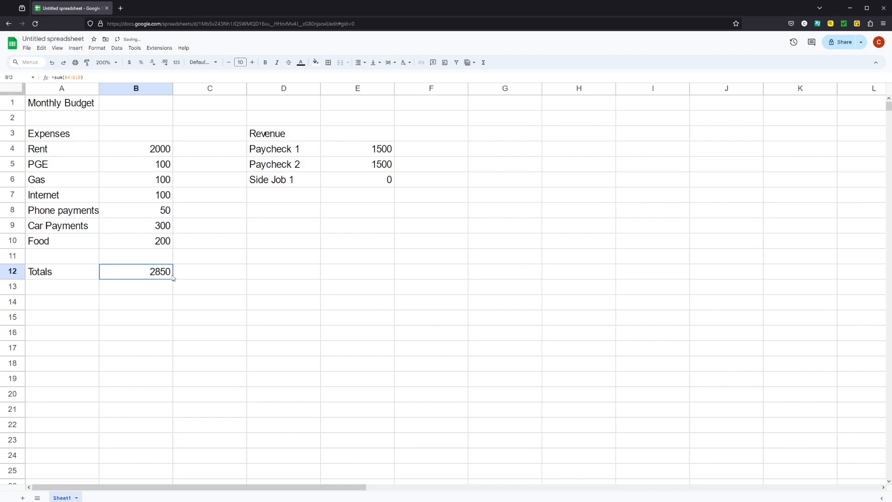
Step: Total the revenue in cell E12 with the suggested formula =sum(E4:E10)
click(267, 272)
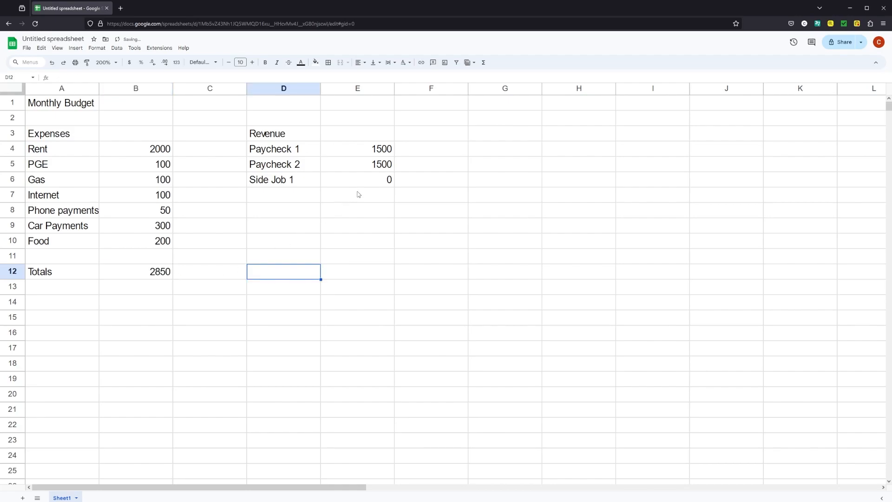
click(352, 276)
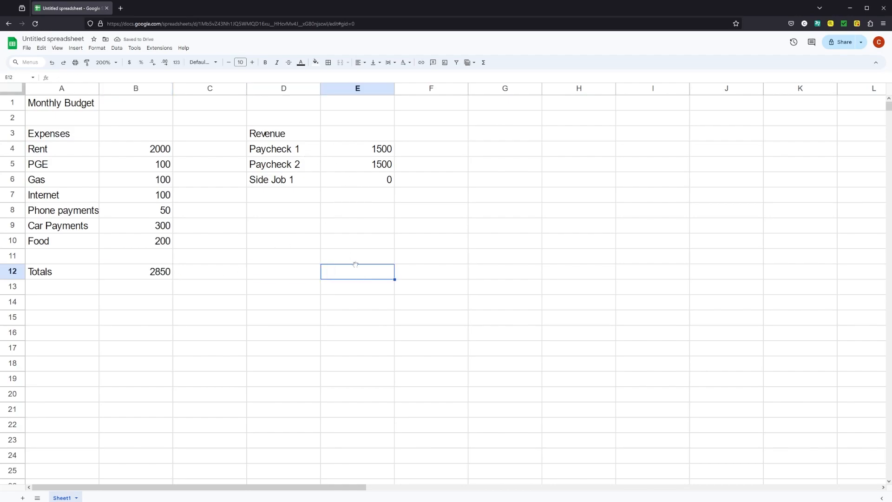
text(=)
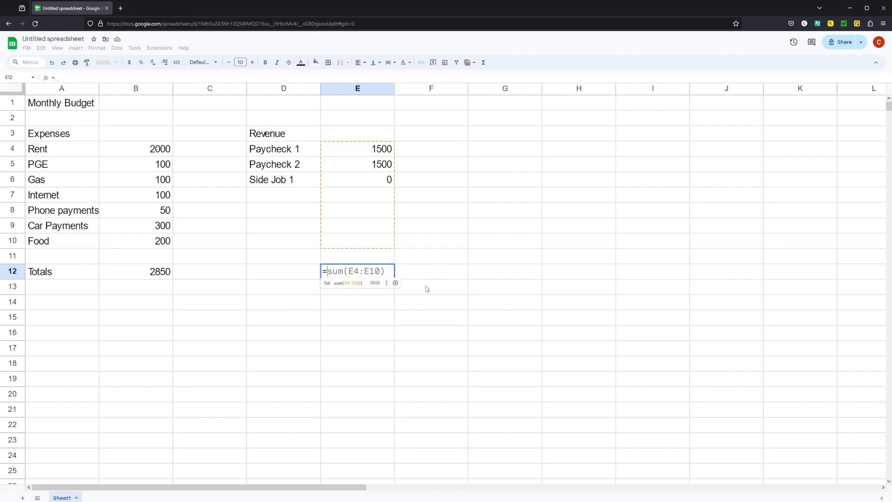
key(Tab)
key(Return)
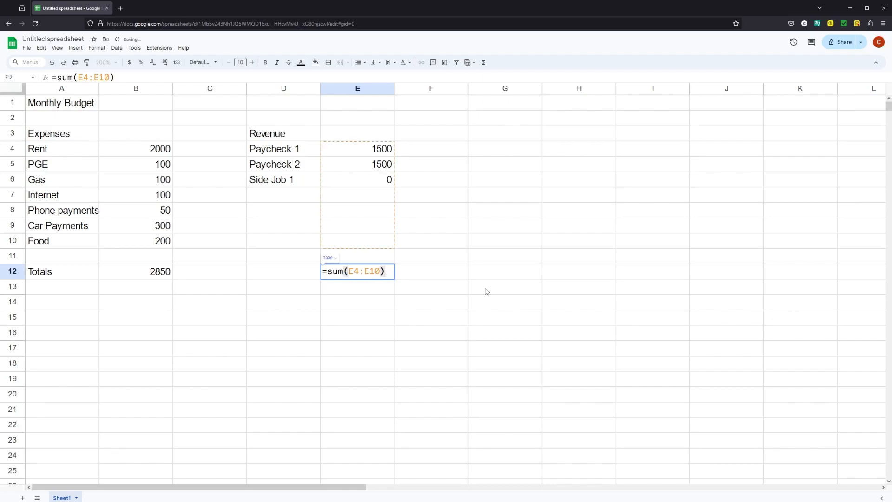
key(Return)
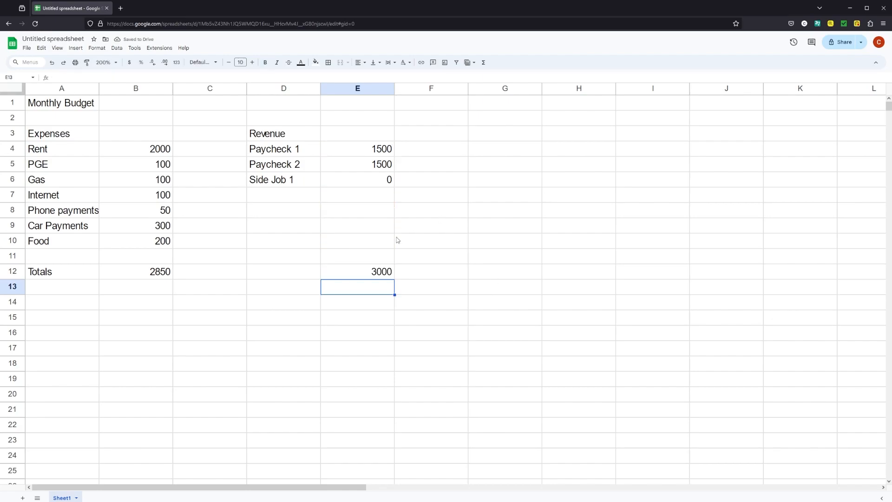
Step: Label cell A15 Leftover and calculate it in B15 as revenue minus expenses with the formula =E12-B12
click(60, 317)
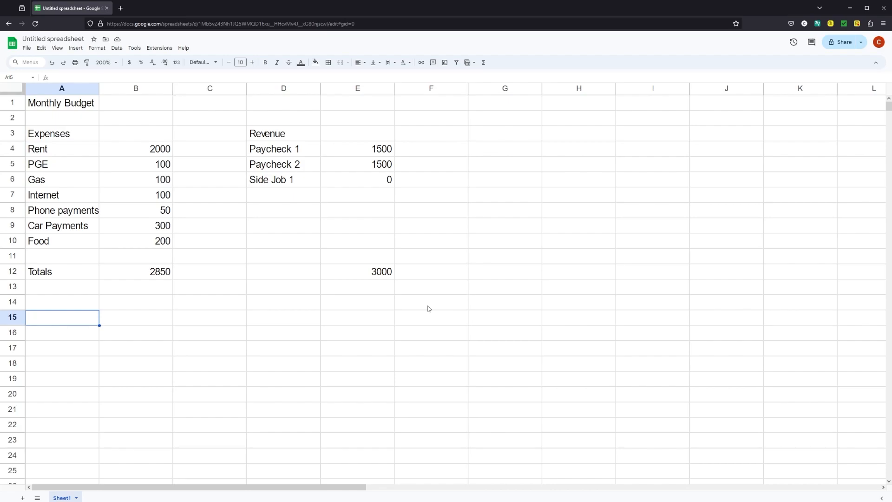
text(Leftover)
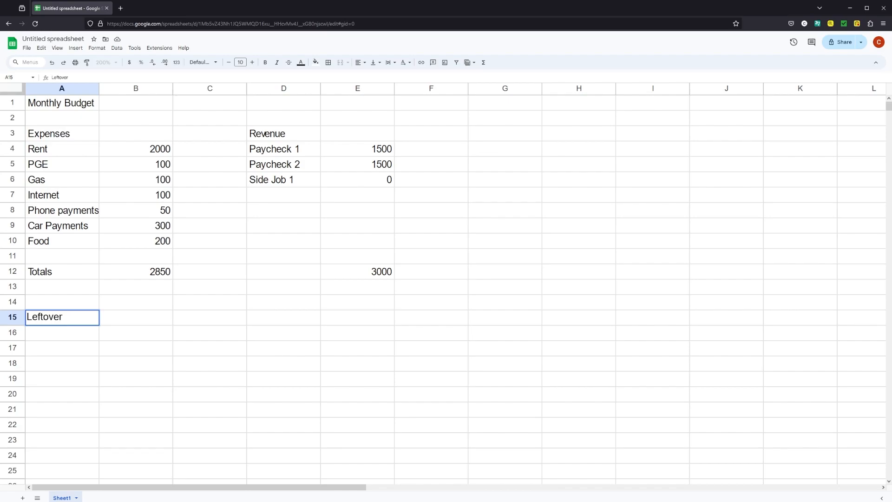
key(Tab)
text(=)
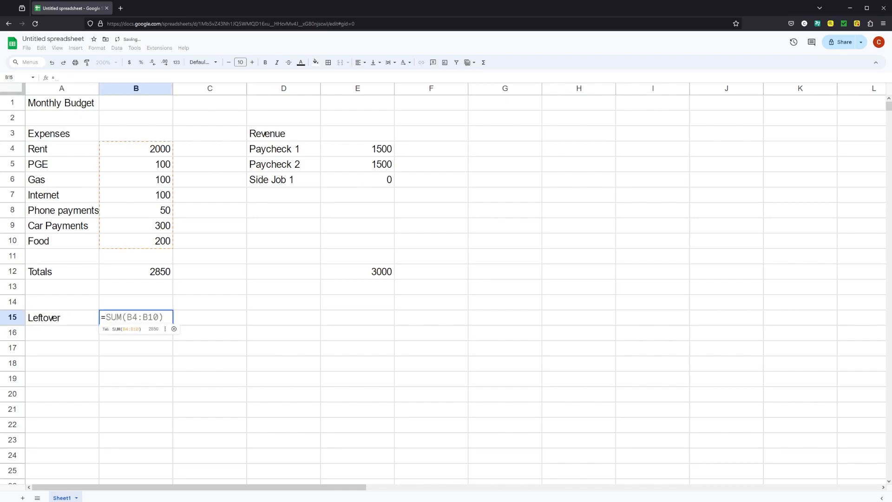
click(365, 274)
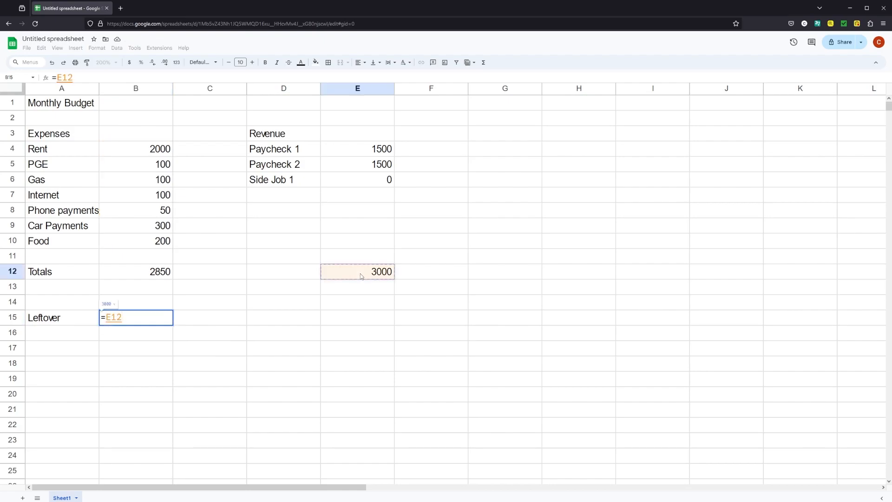
text(-)
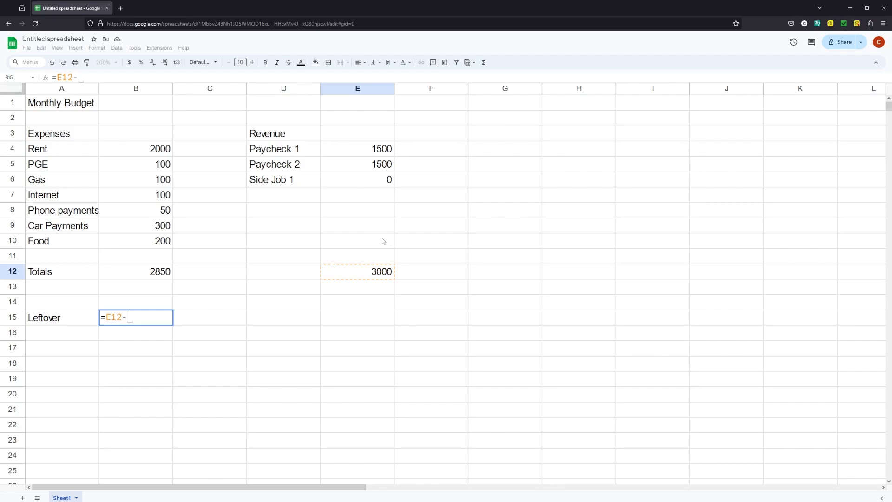
click(141, 277)
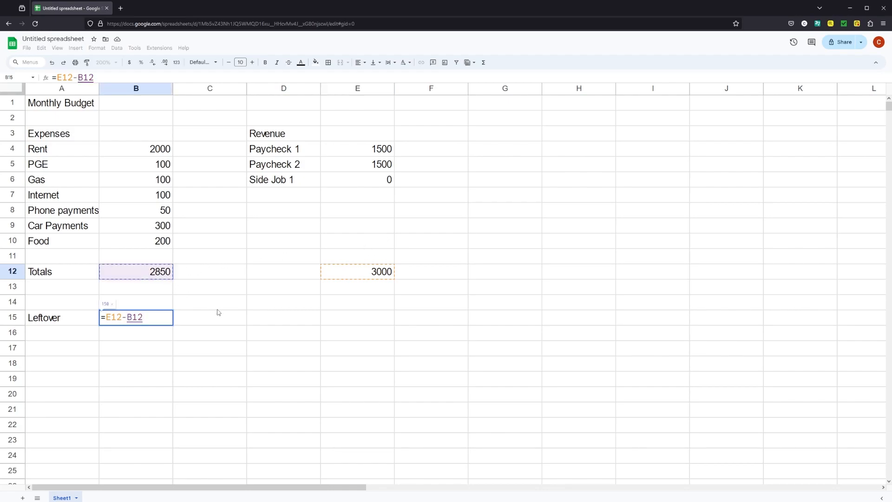
key(Return)
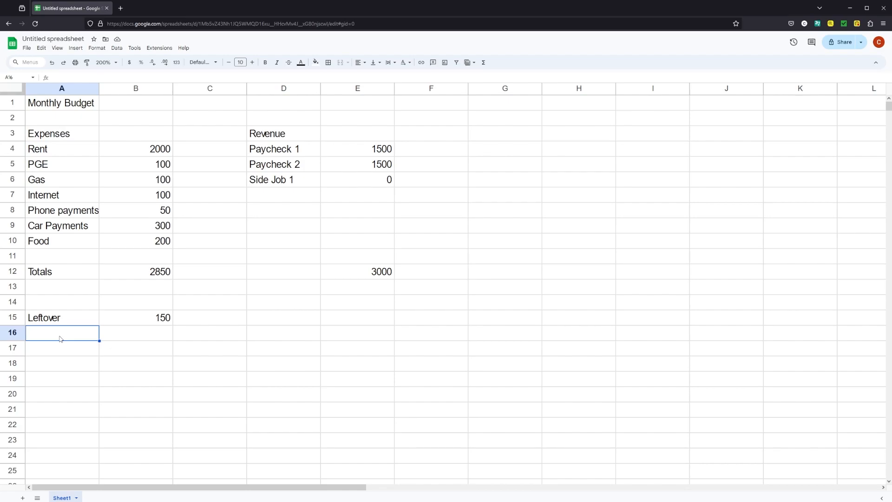
Step: Label cell A16 Savings 10% and calculate it in B16 with the formula =B15*.1
text(Saving)
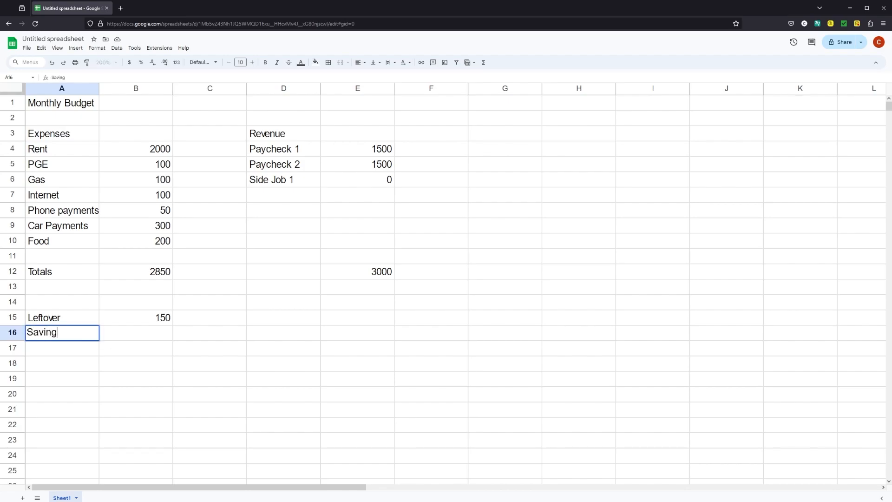
text(s 10%)
key(Tab)
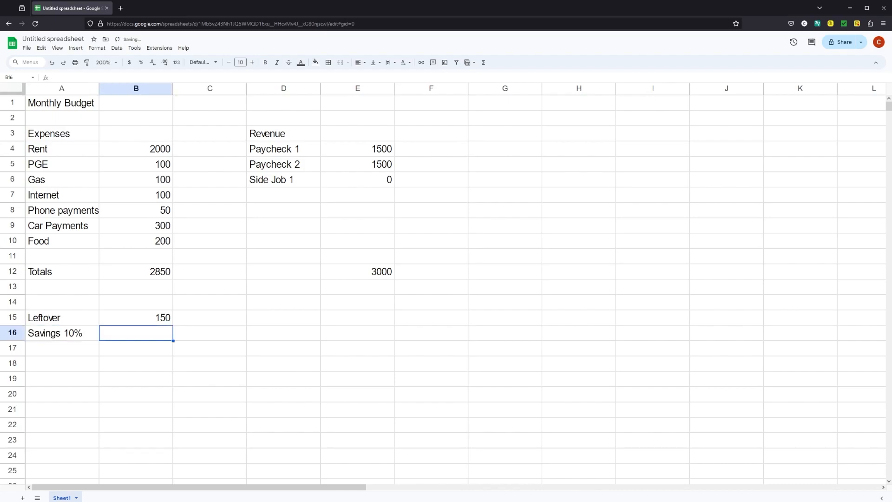
text(=)
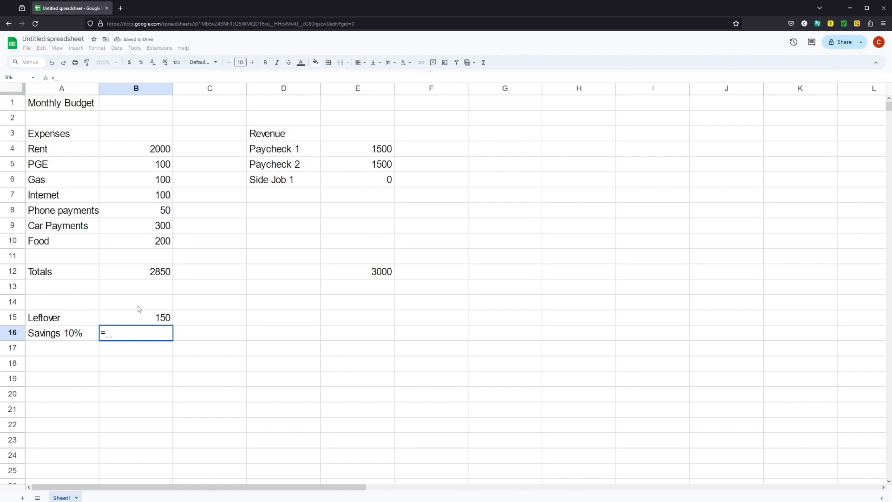
click(147, 319)
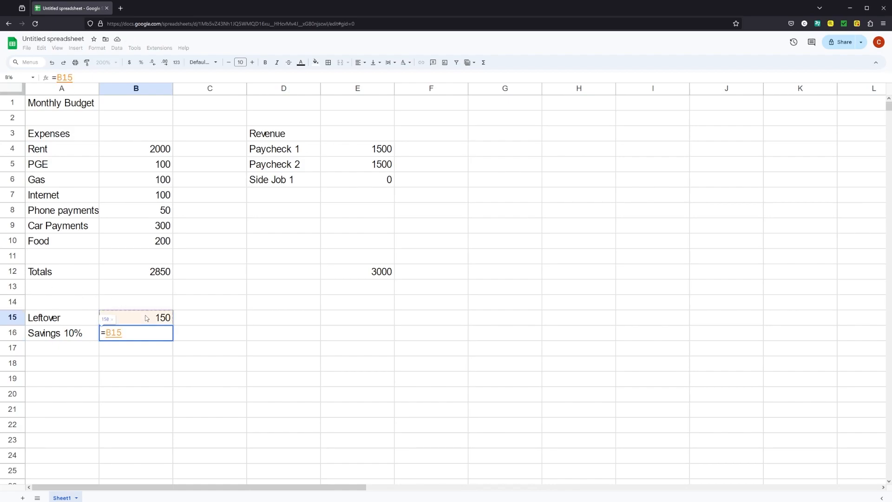
text(*.1)
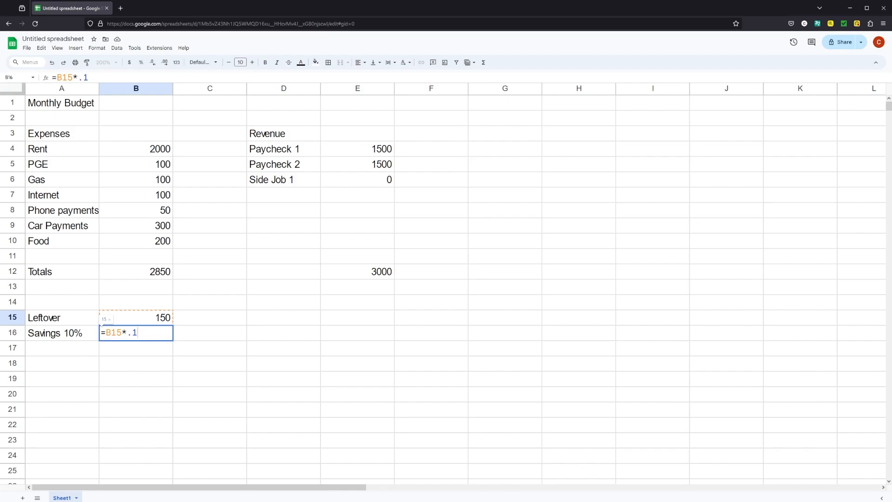
key(Return)
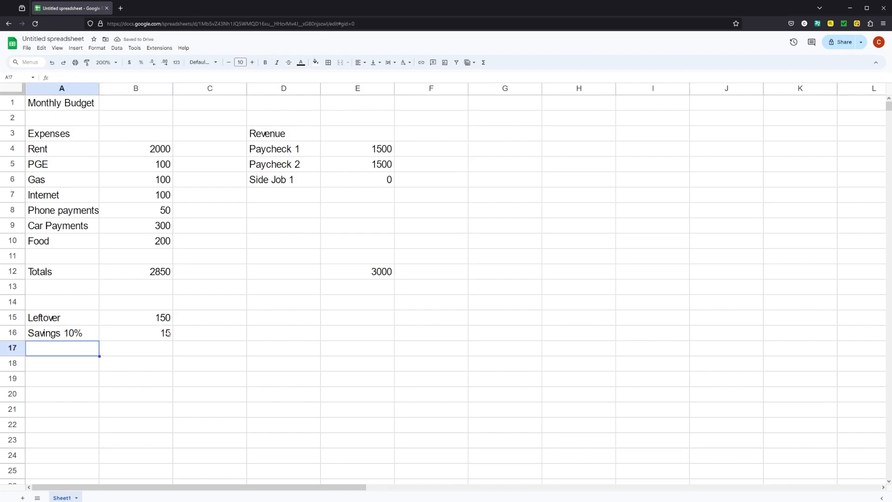
Step: Label cell A18 Total Leftover and subtract the savings from the leftover in B18 with the formula =B15-B16
click(49, 365)
text(T)
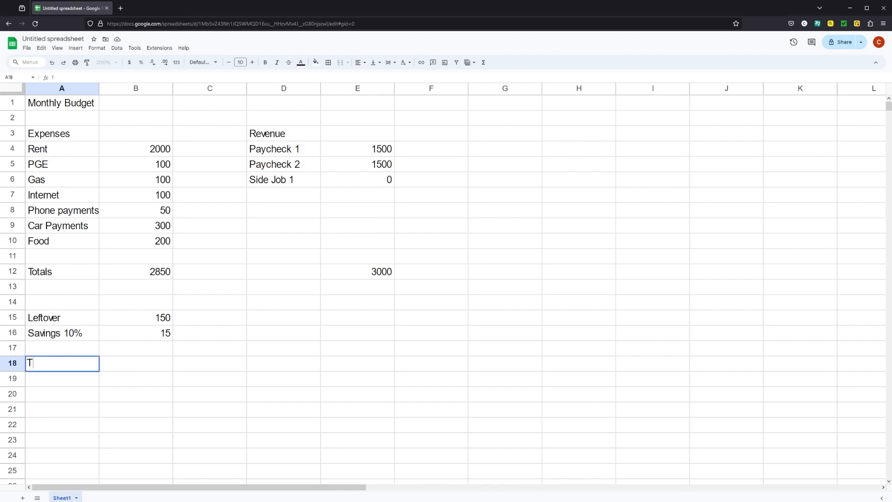
text(otal Leftover)
key(Tab)
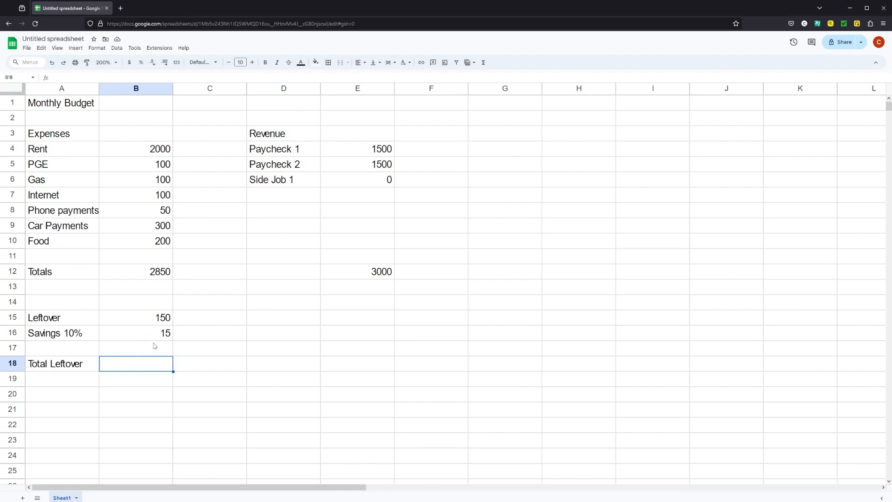
text(=)
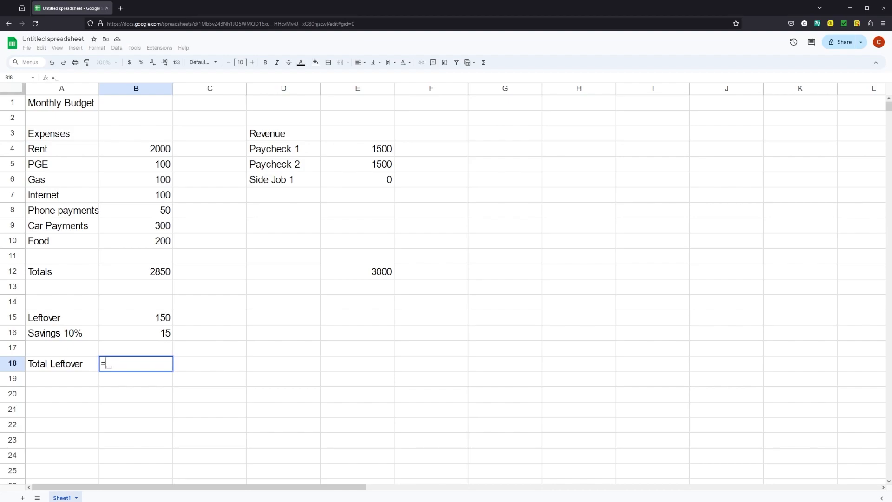
click(154, 323)
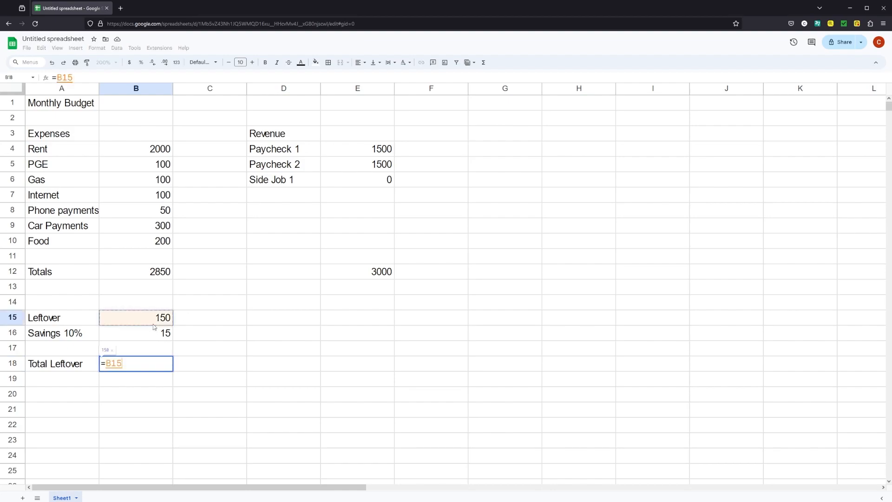
text(-)
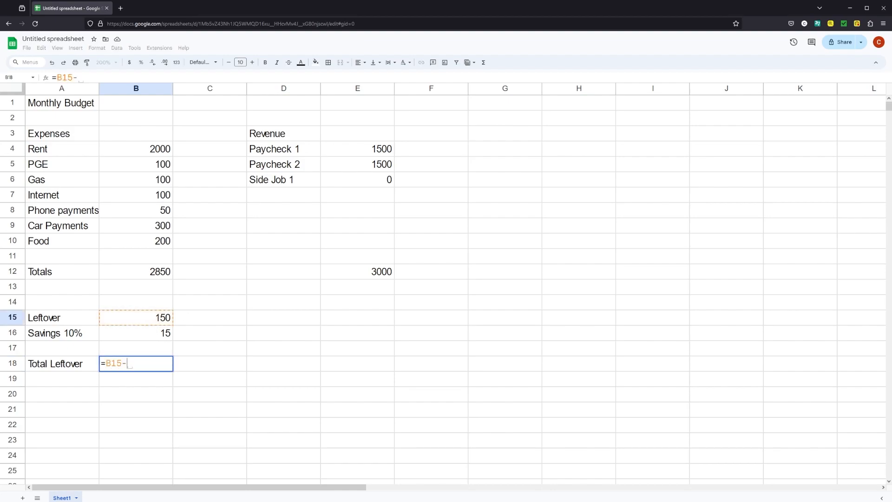
click(153, 338)
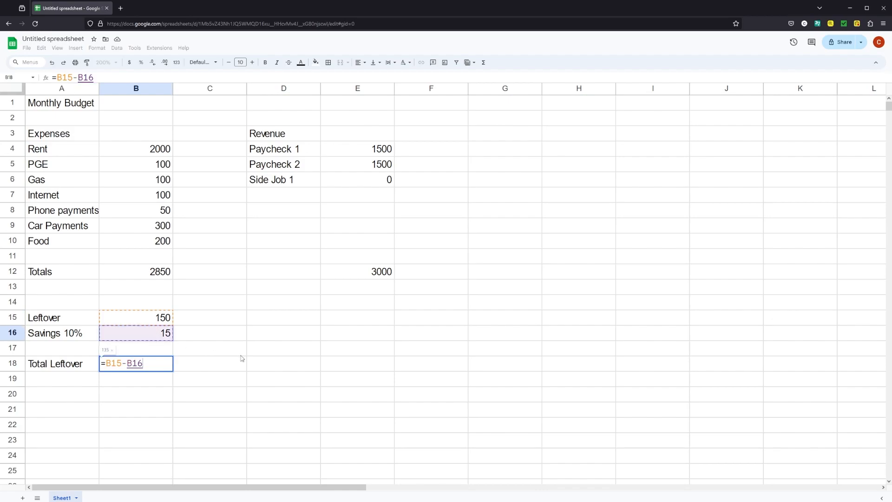
key(Return)
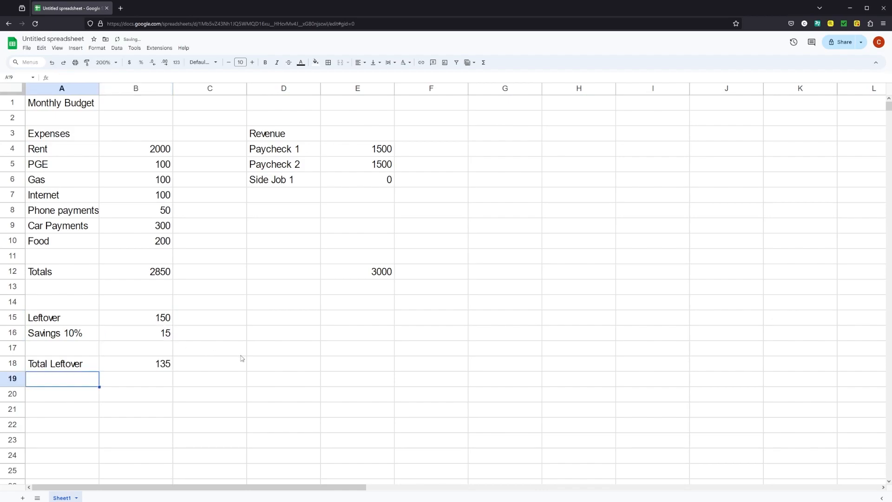
Step: Move the block from Totals to Total Leftover, including the revenue total, down four rows so that it starts in row 16
click(144, 363)
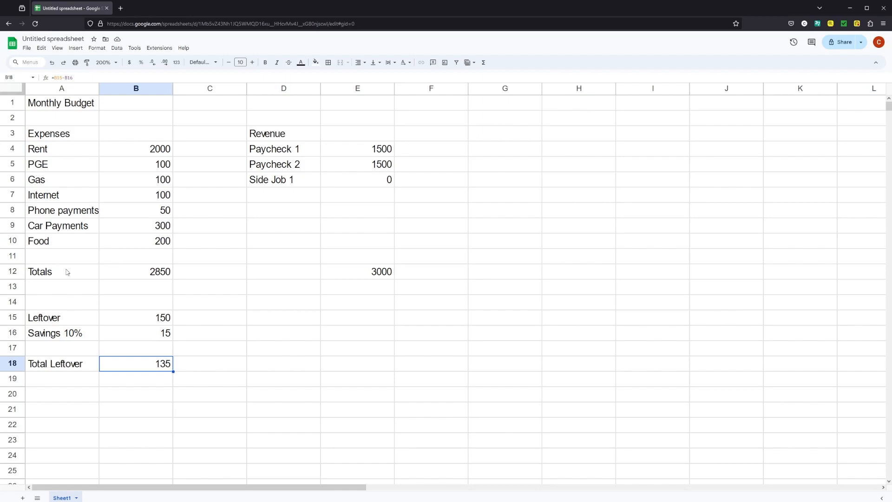
drag(58, 272, 405, 371)
key(ctrl+c)
drag(388, 371, 393, 424)
Step: Check which cell range the expense total formula in cell B16 refers to
click(123, 342)
click(128, 337)
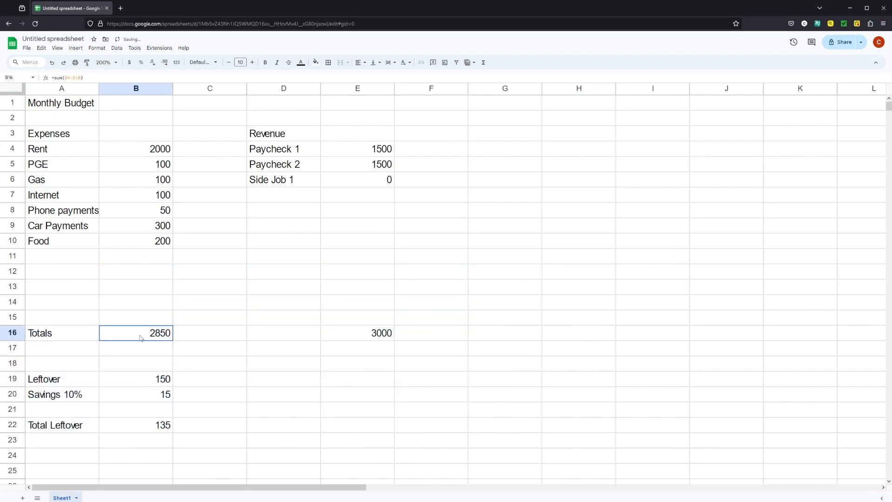
click(111, 77)
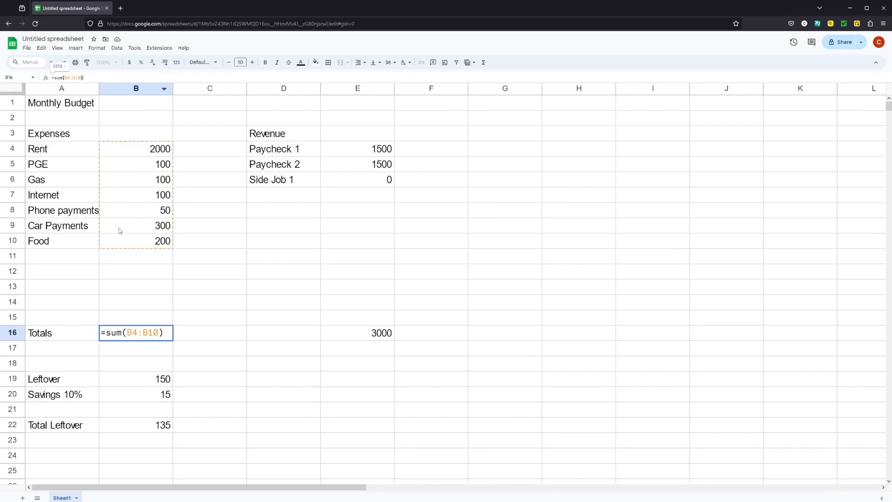
click(211, 281)
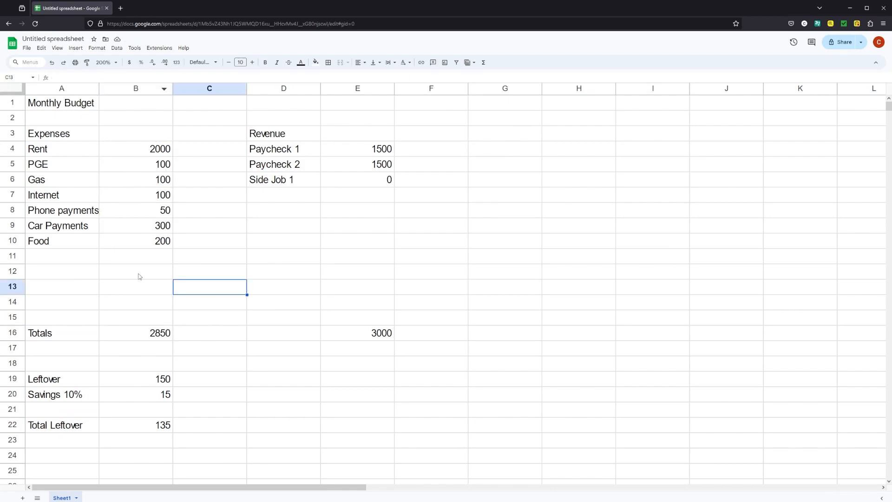
Step: Add the expense Chiropractor in cell A11 with the amount 200 in B11
click(42, 262)
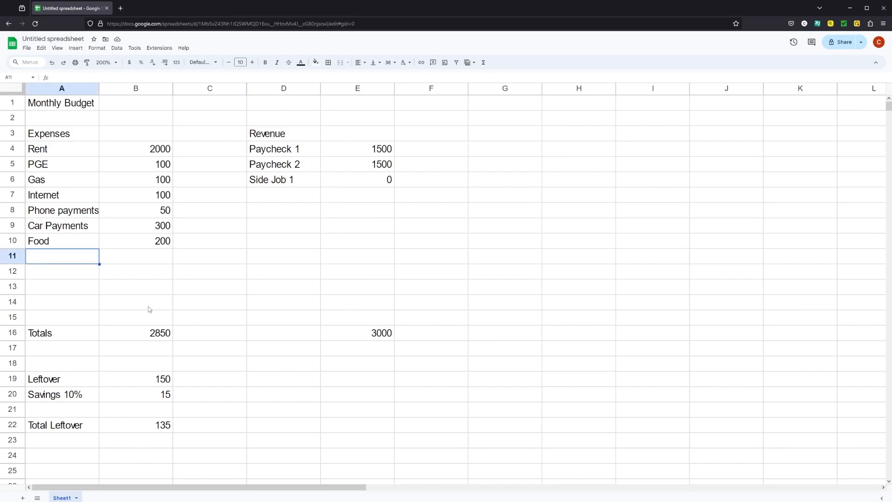
text(Chiro)
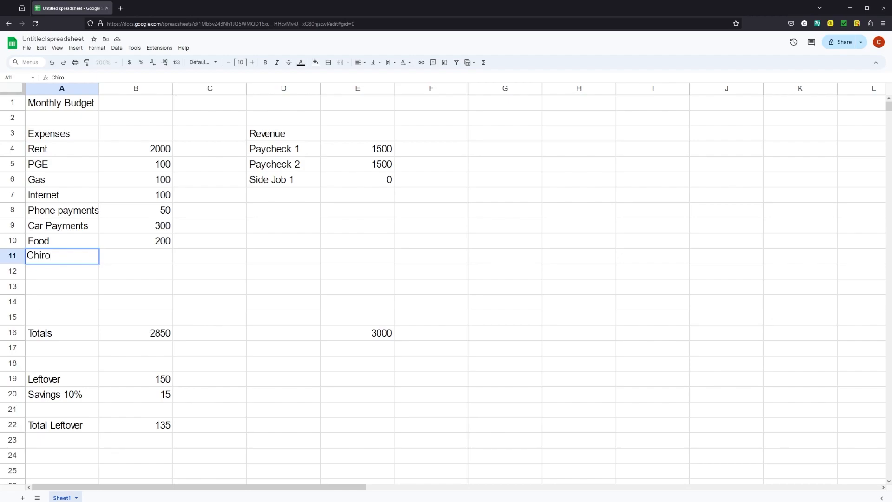
text(practor)
key(Tab)
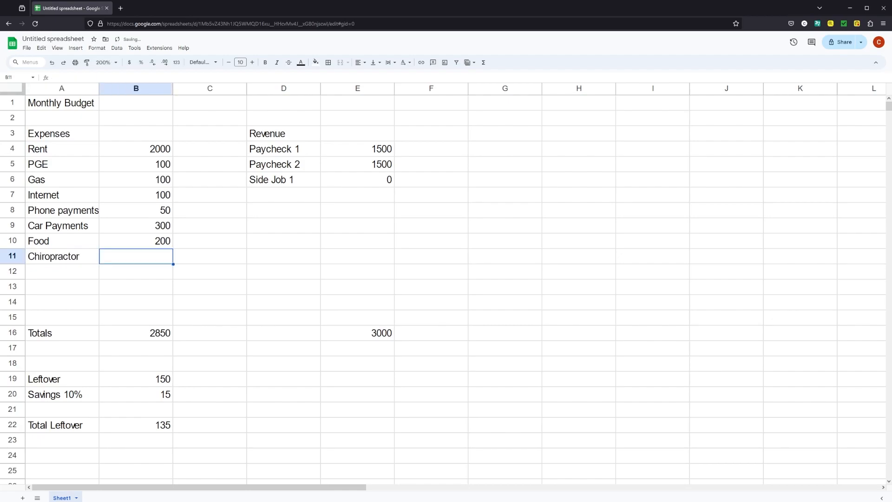
text(200)
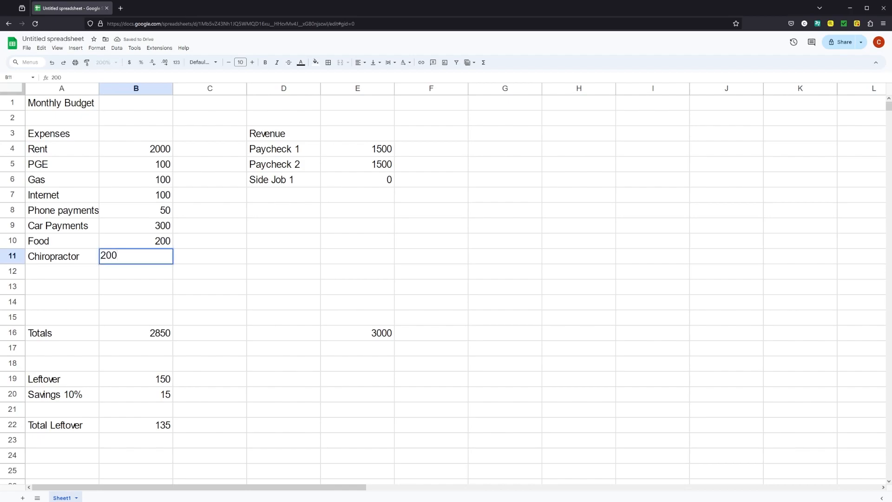
key(Return)
click(132, 261)
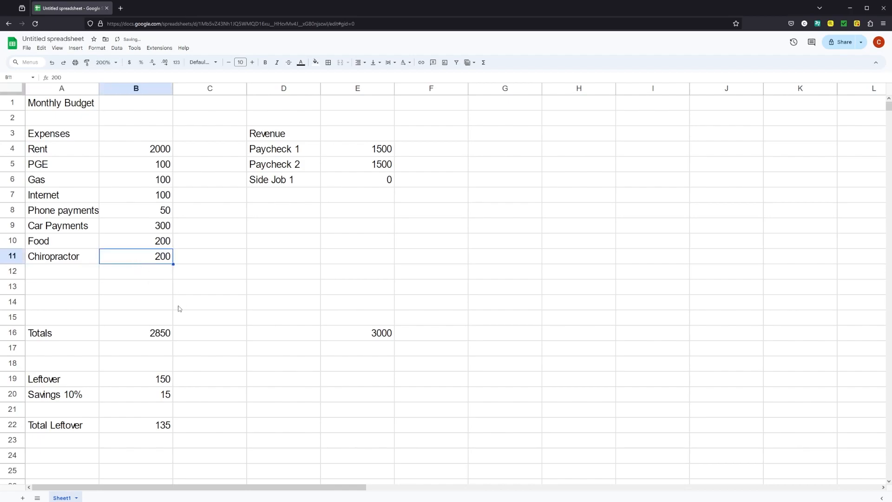
Step: Try to extend the range of the expense total formula in B16 to include the Chiropractor amount in B11
click(136, 333)
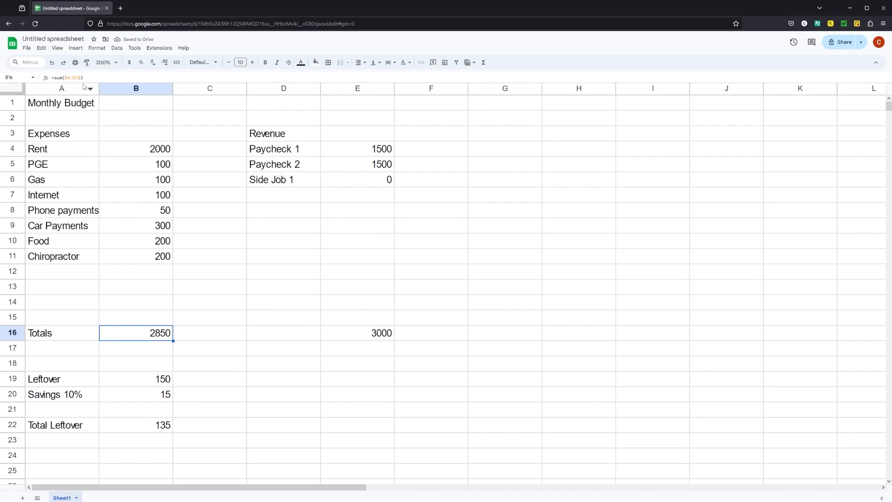
key(Return)
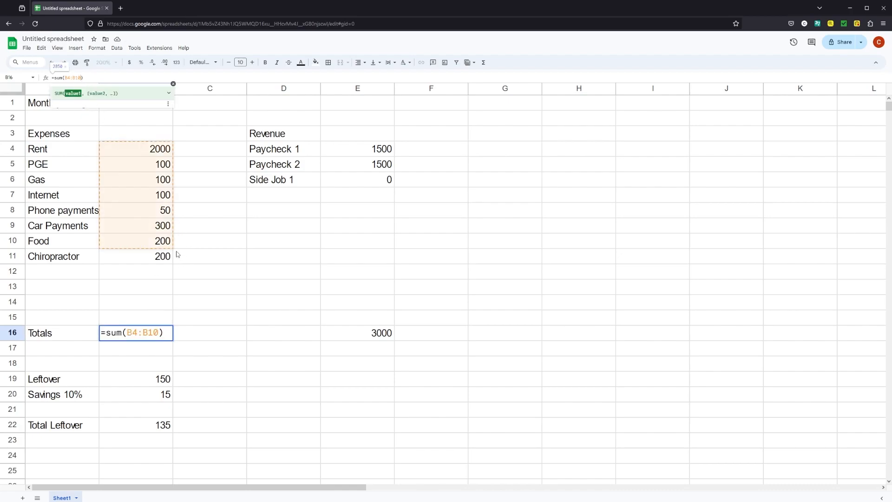
drag(172, 248, 173, 258)
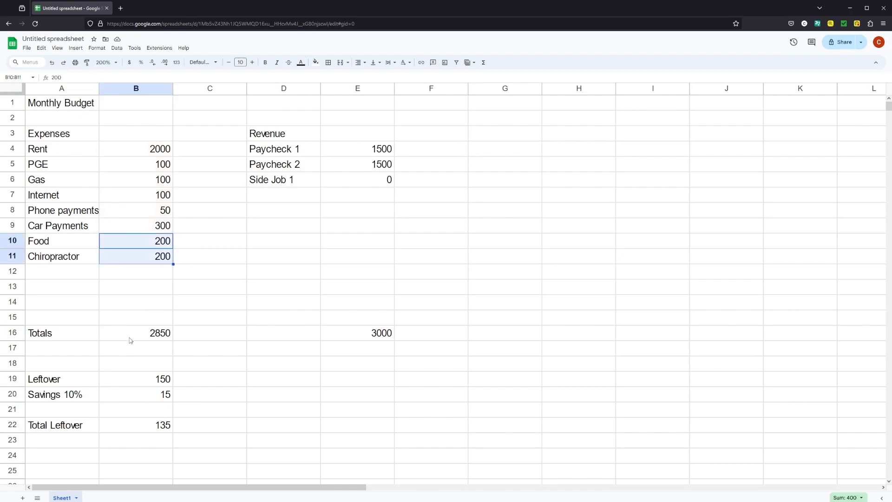
click(130, 338)
key(Return)
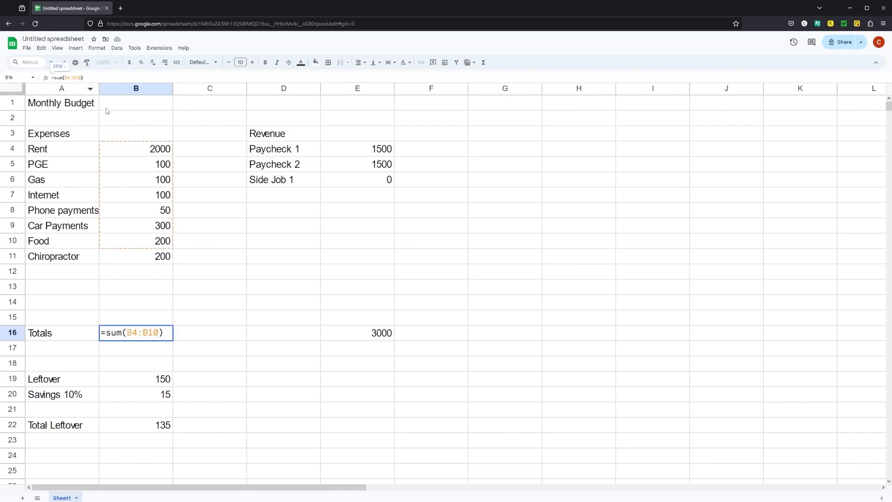
click(82, 77)
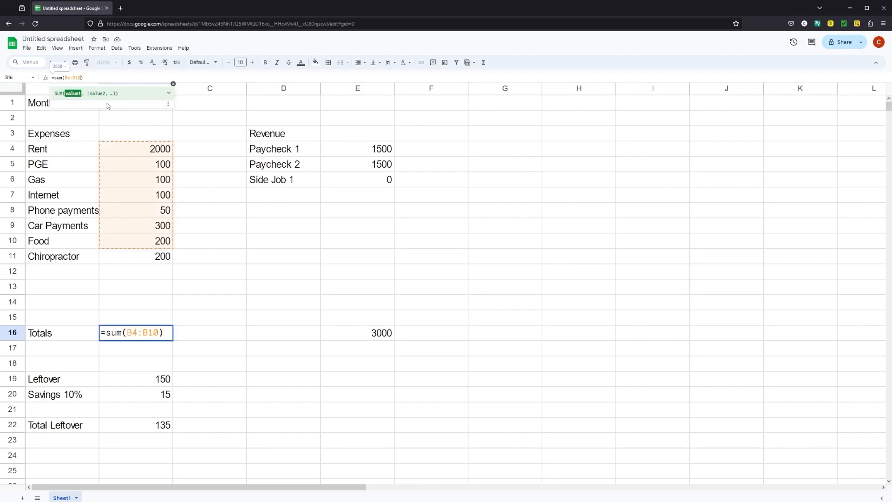
drag(136, 151, 139, 258)
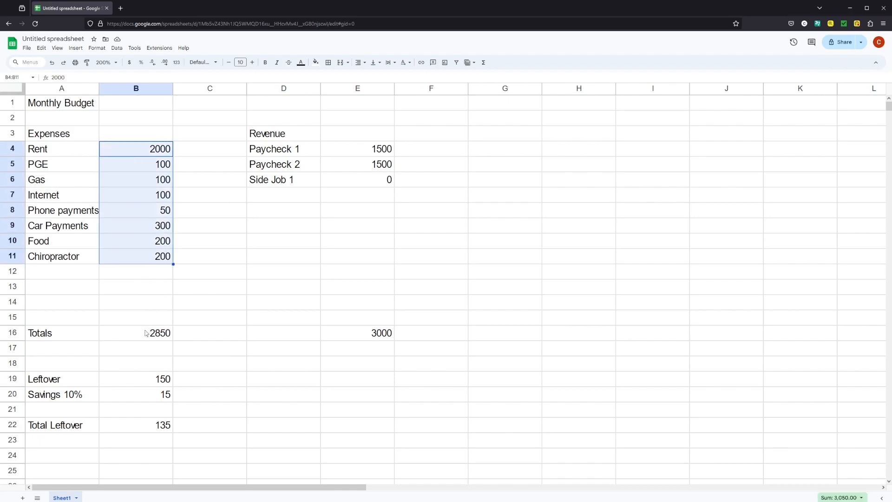
click(158, 336)
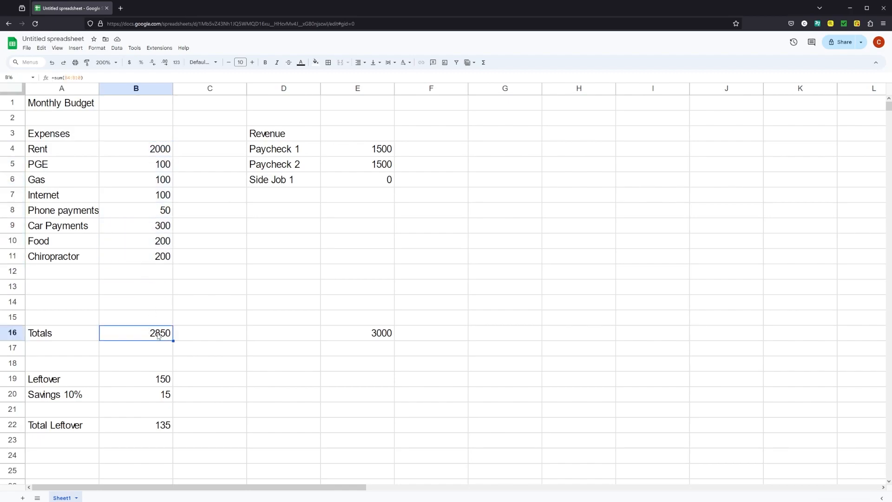
click(148, 260)
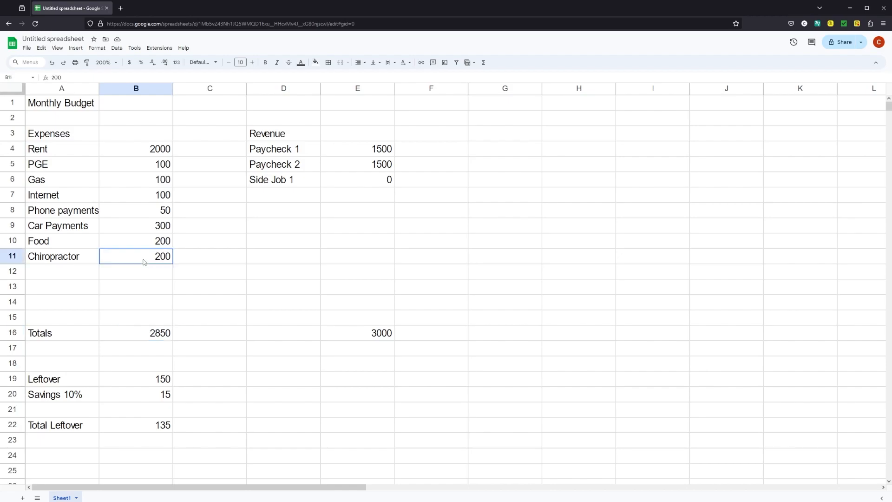
Step: Change the expense total formula in cell B16 to =sum(B4:B11)
click(157, 339)
key(Return)
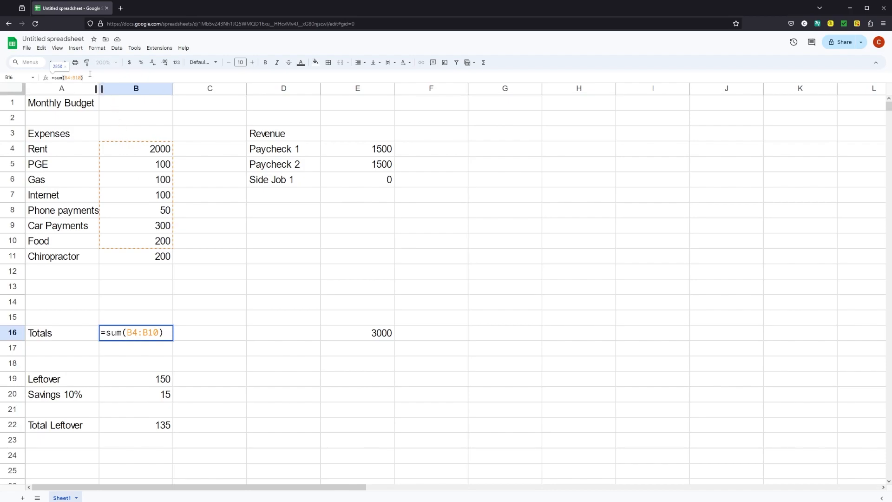
click(81, 77)
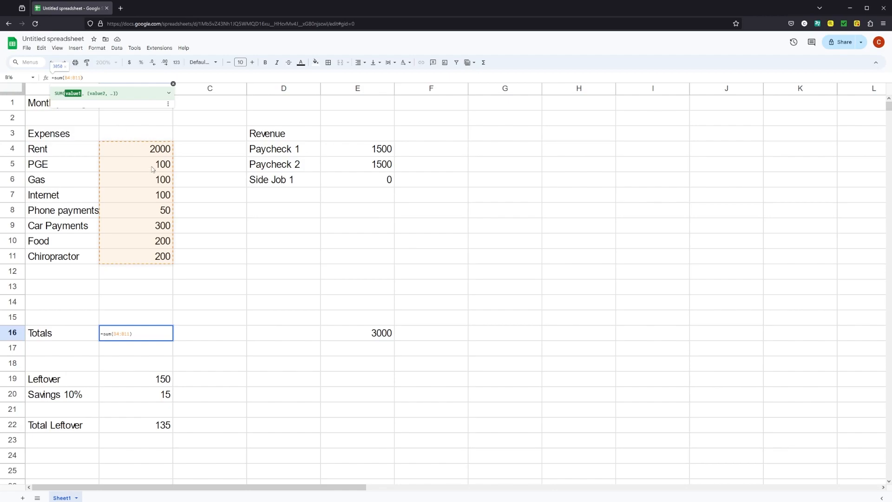
key(Return)
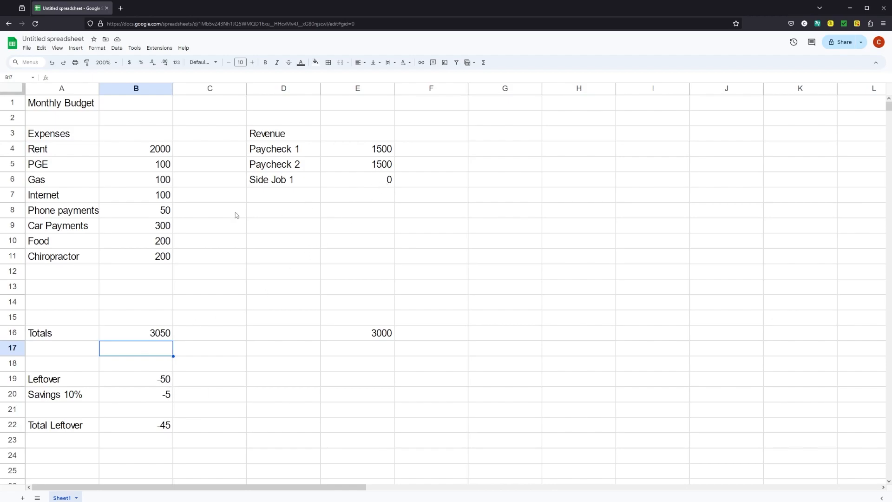
Step: Set the PGE expense in B5 to 300 and the Gas expense in B6 to 200
click(146, 169)
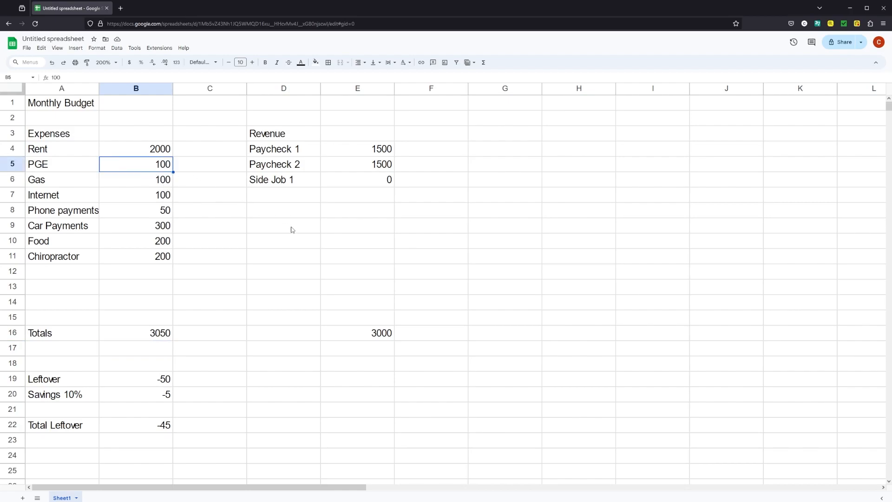
text(300)
key(Return)
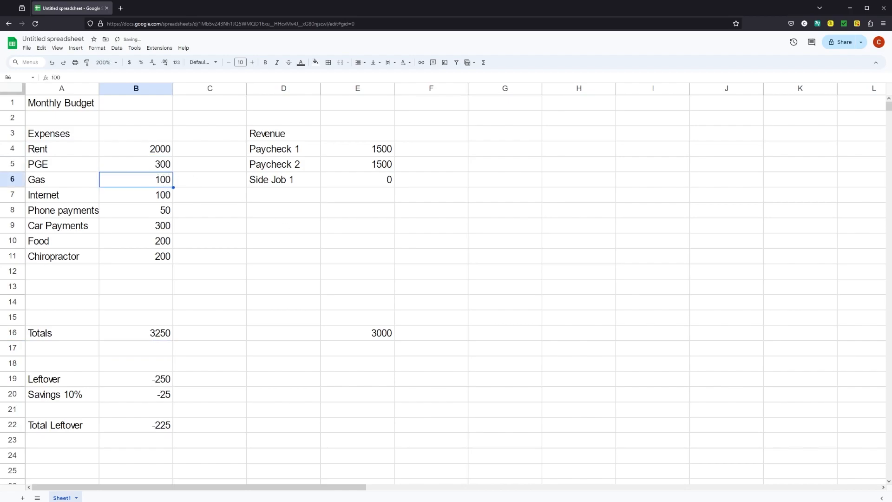
text(200)
key(Return)
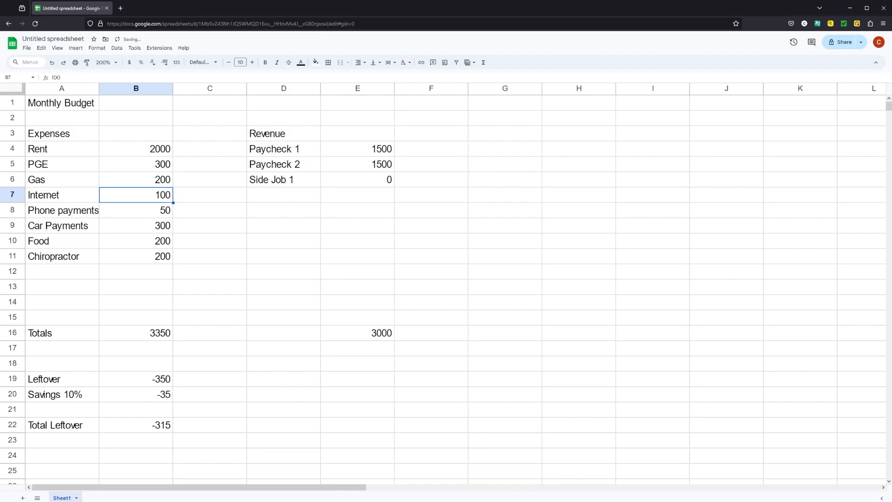
key(Return)
key(Return)
key(Return)
key(Return)
key(Return)
key(Return)
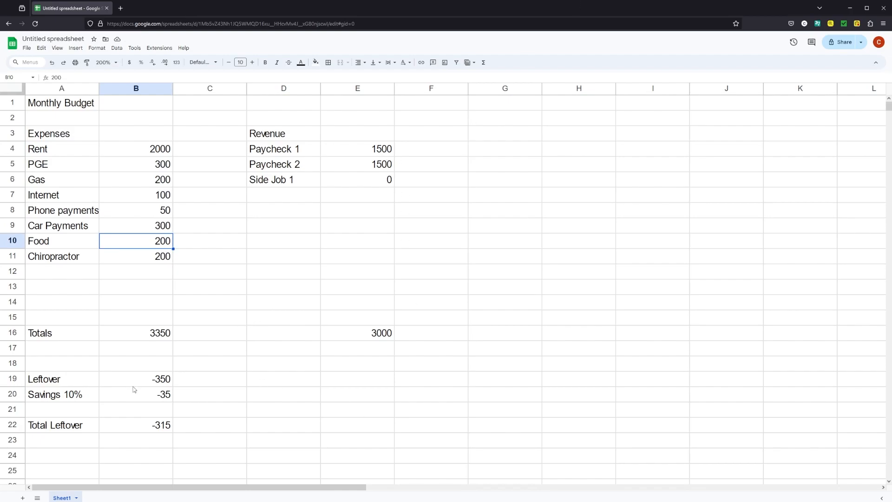
Step: Set the Side Job 1 revenue in E6 to 1000 and check the leftover in B19
click(159, 380)
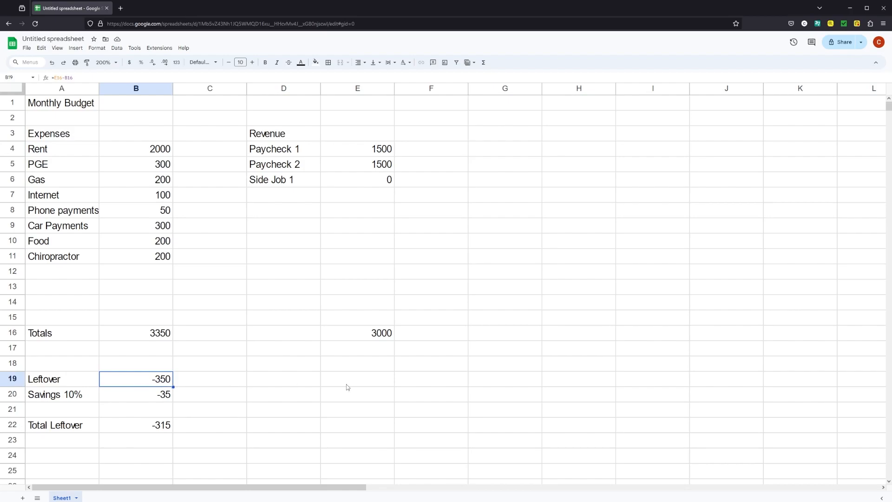
click(363, 183)
text(1000)
key(Return)
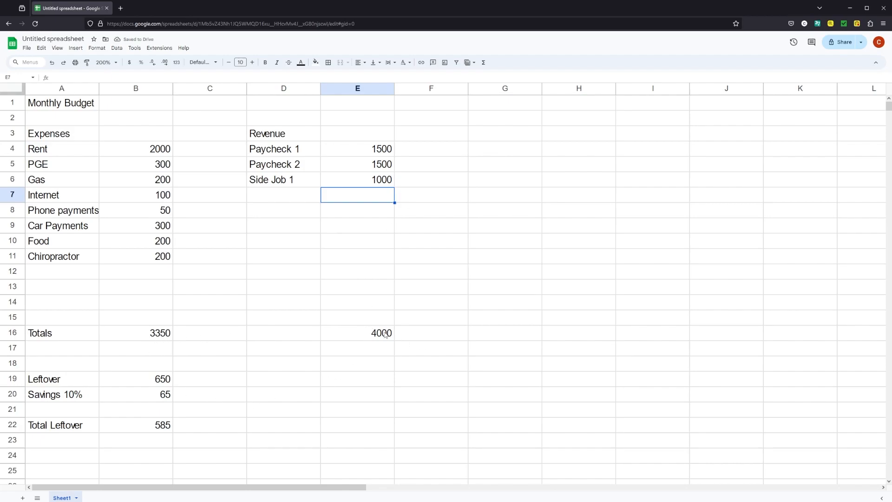
click(149, 382)
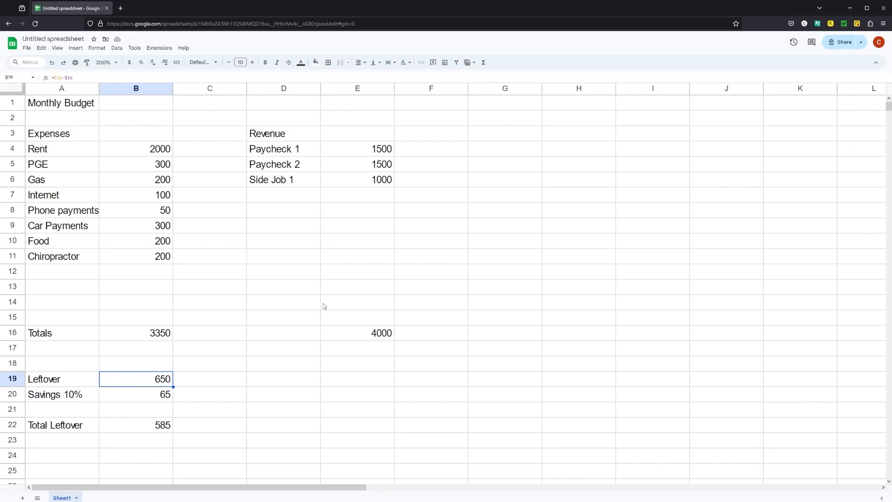
Step: Start a side list labelled Monthly food in H4, with the amounts 20 in I4 and 30 in I5
click(128, 245)
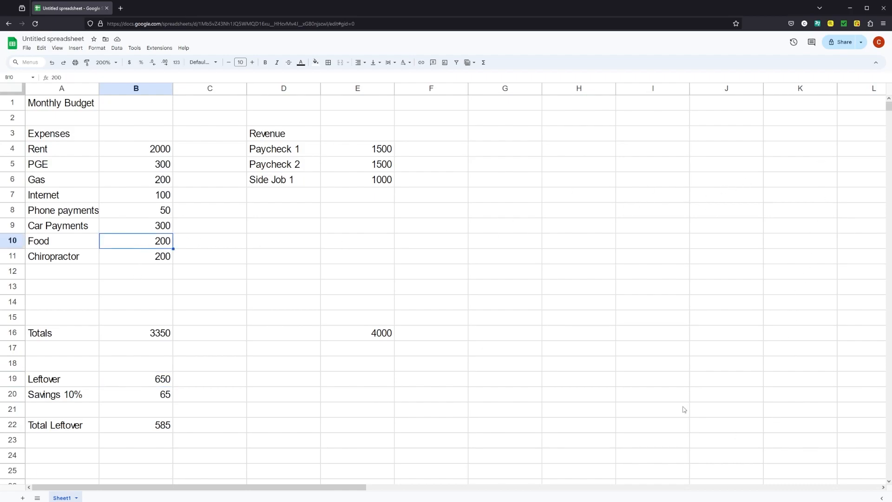
click(590, 151)
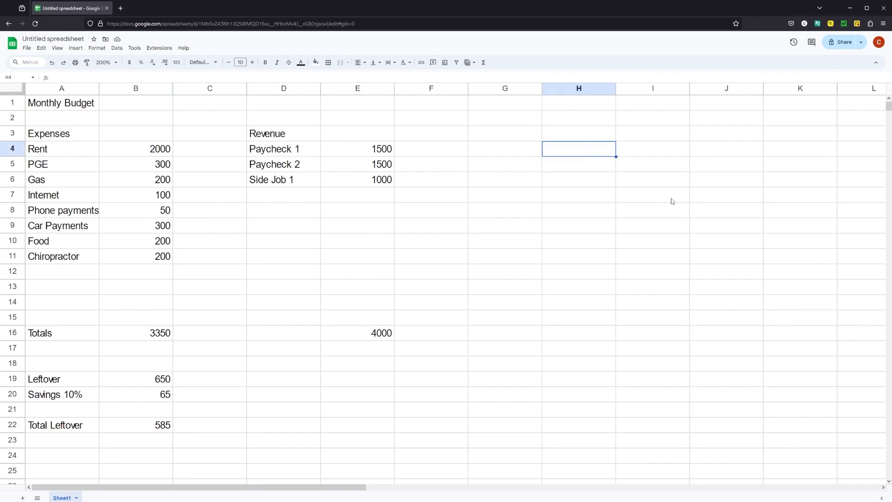
text(Monthly food)
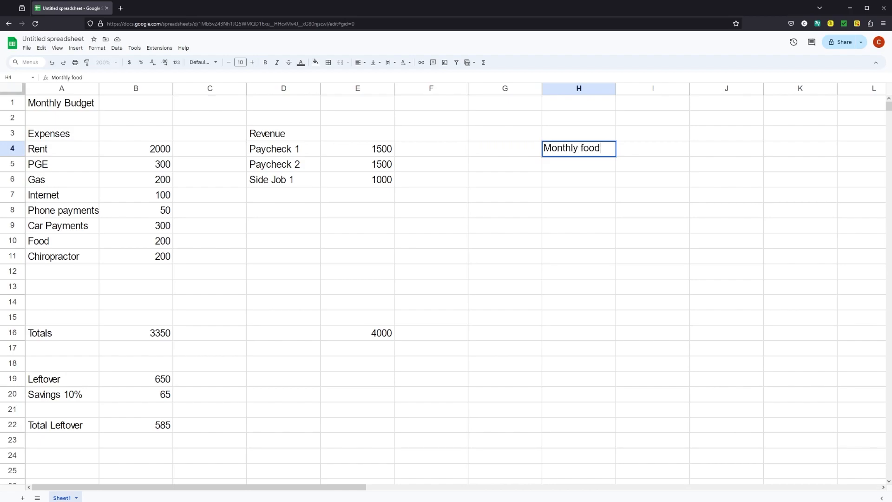
key(Tab)
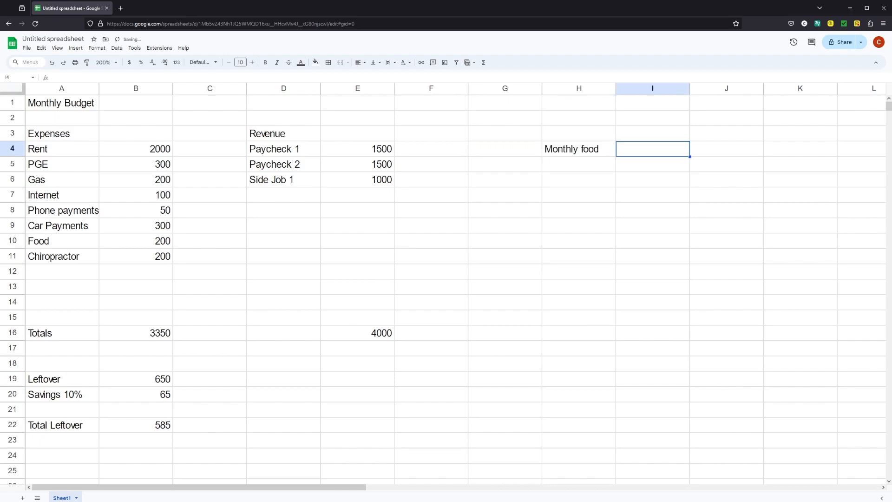
text(20)
key(Return)
text(30)
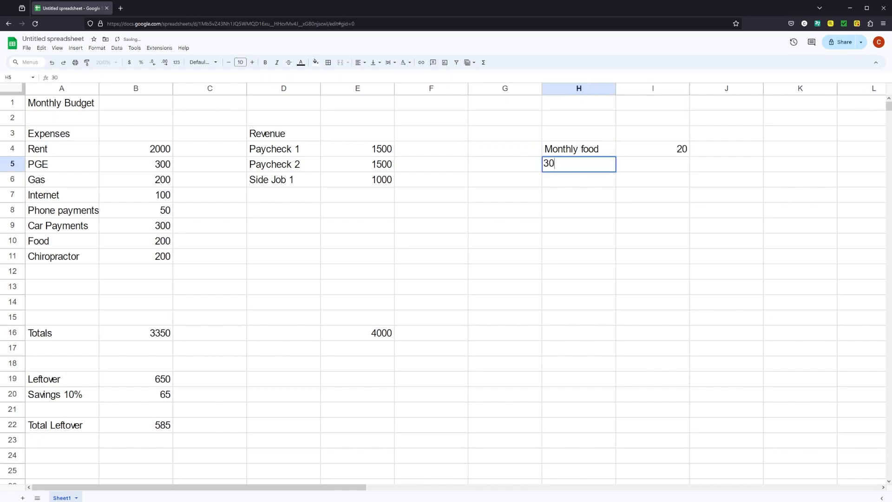
key(BackSpace)
key(BackSpace)
key(Tab)
text(30)
key(Return)
Step: Continue the monthly food list with the amounts 30, 10, 50 and 100 in cells I6 to I9
click(678, 178)
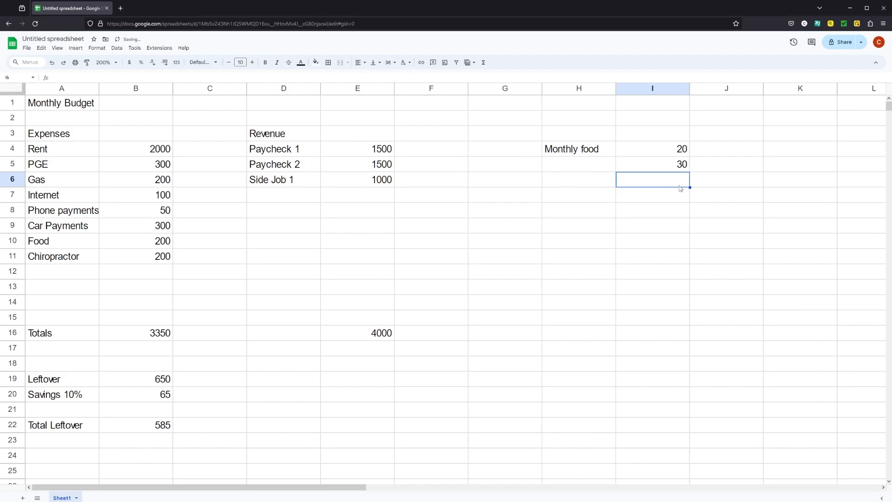
text(30)
key(Return)
text(10)
key(Return)
text(50)
key(Return)
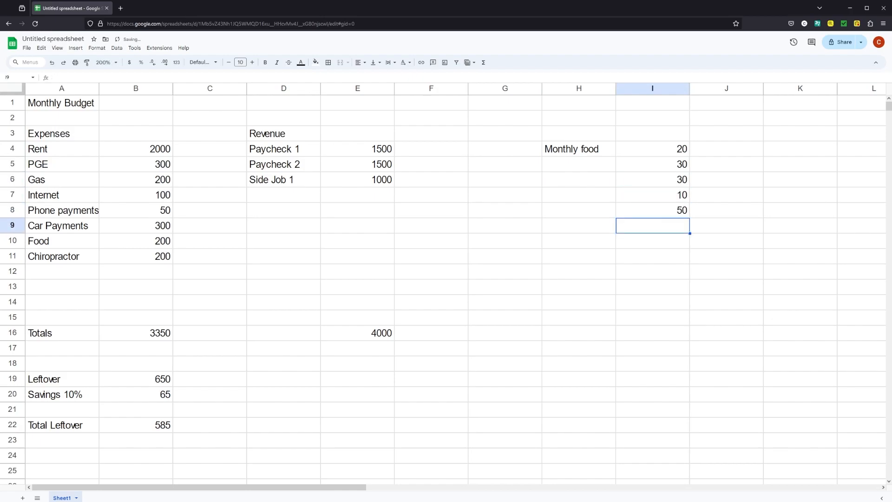
text(100)
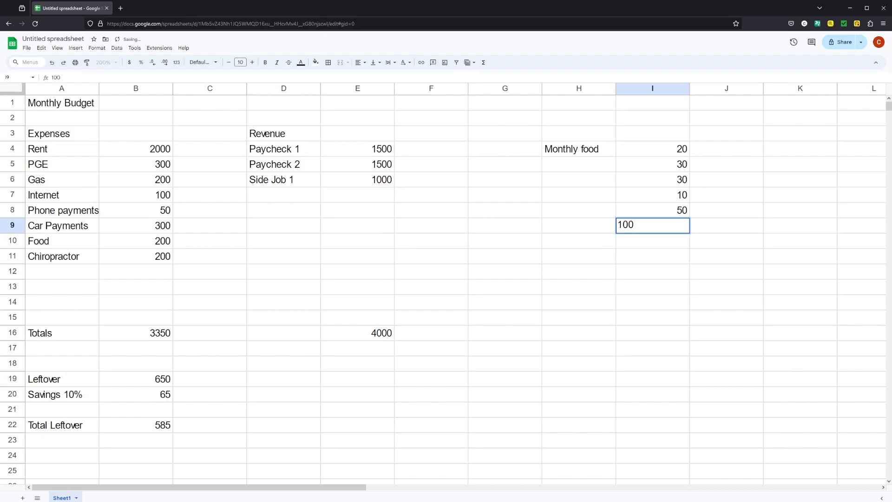
key(Return)
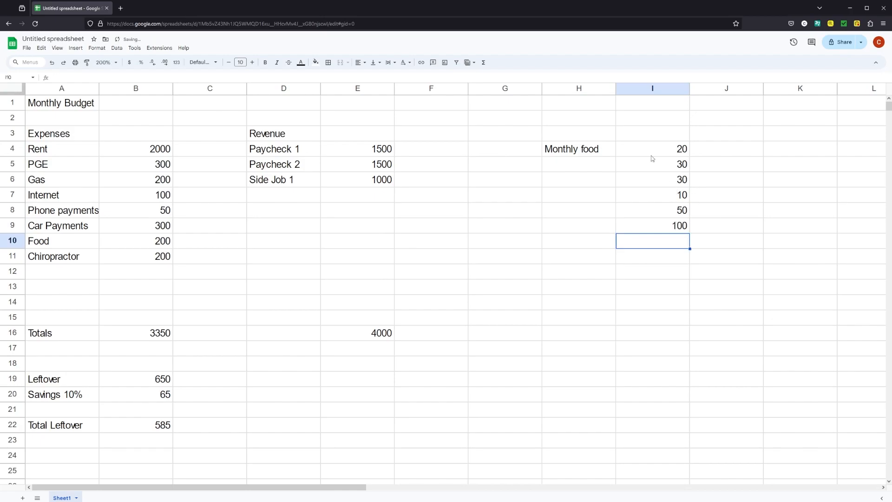
Step: Replace the Food amount in B10 with the sum of the monthly food list, I4:I9
click(137, 239)
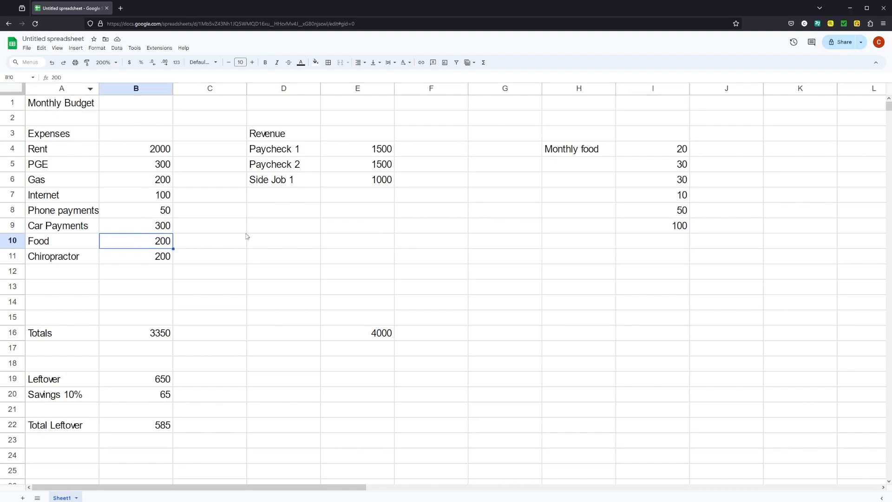
text(=)
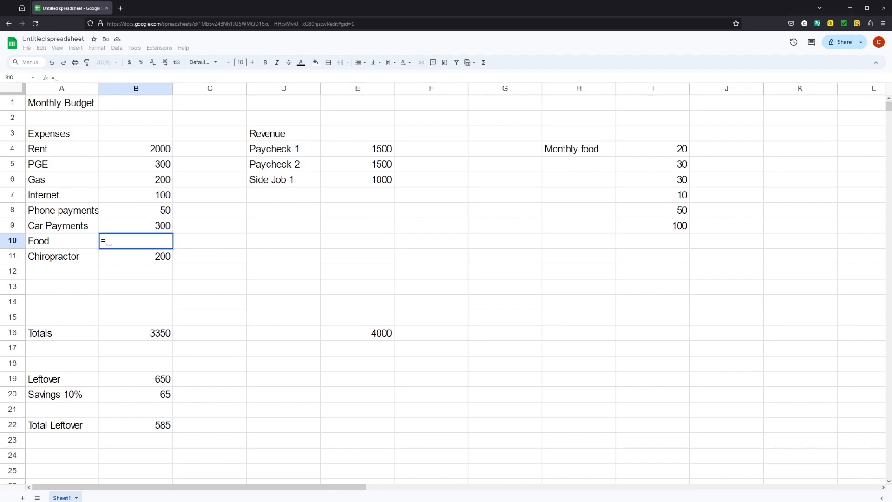
text(sum)
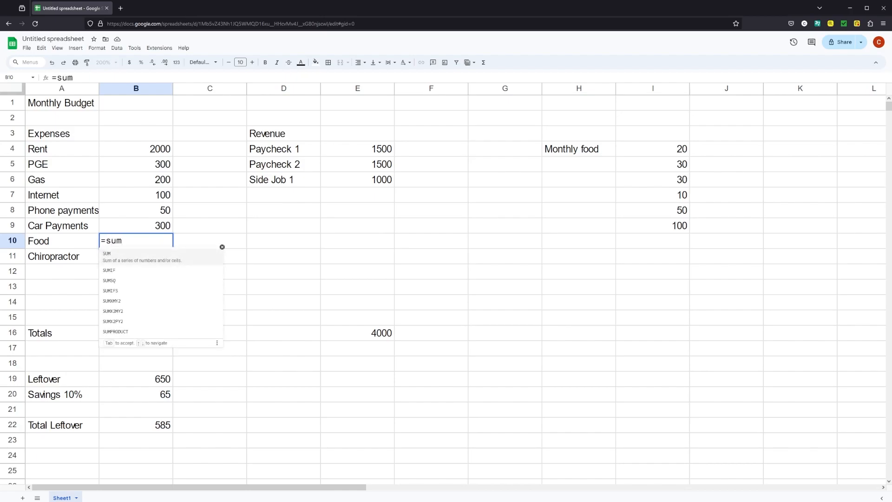
text(()
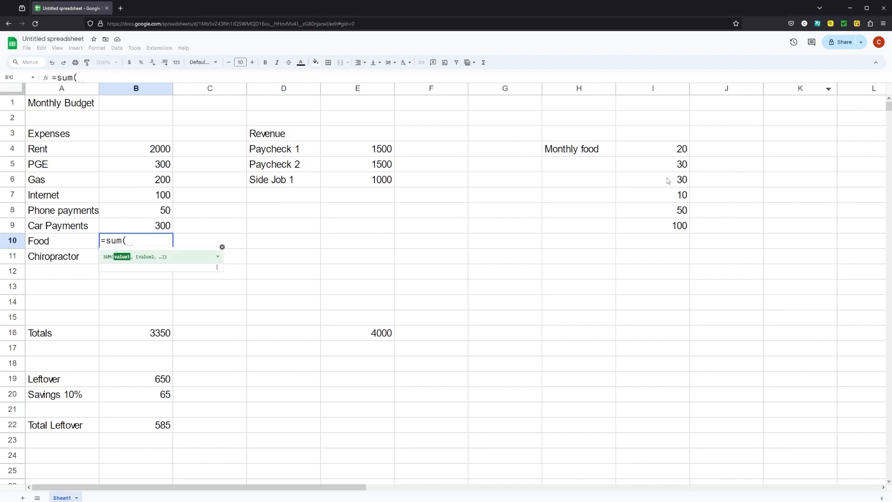
click(638, 154)
drag(638, 154, 642, 229)
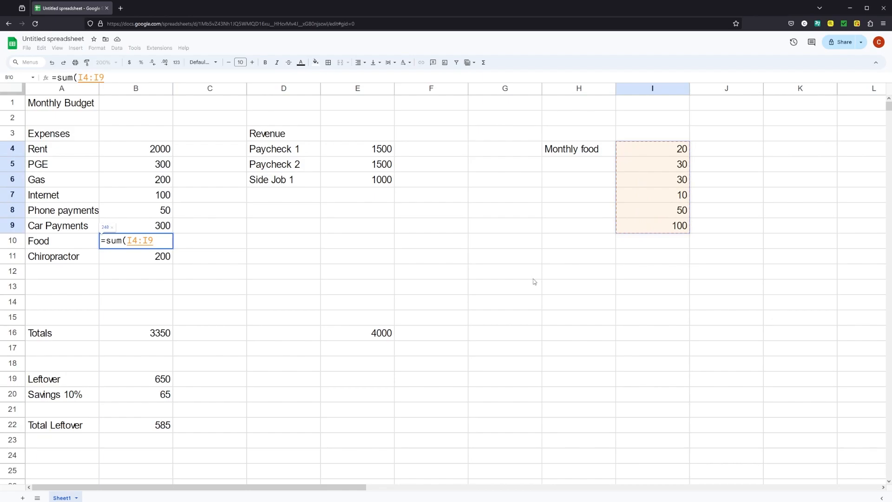
key(Return)
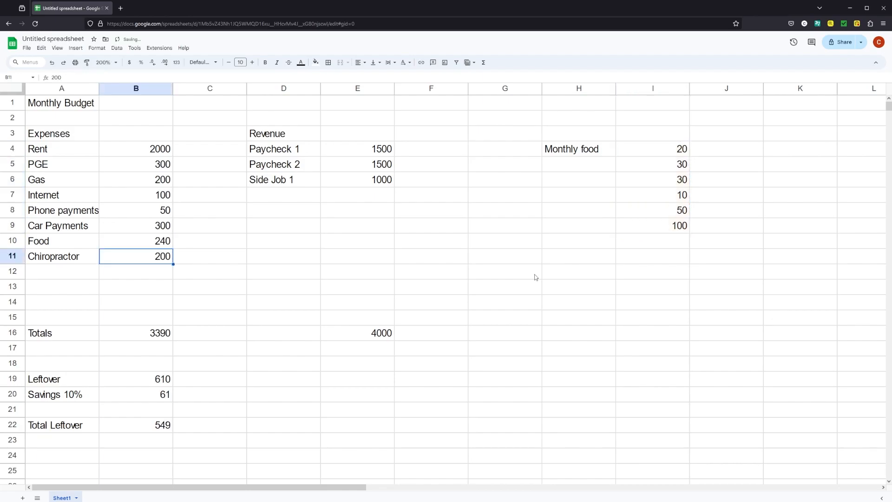
click(151, 243)
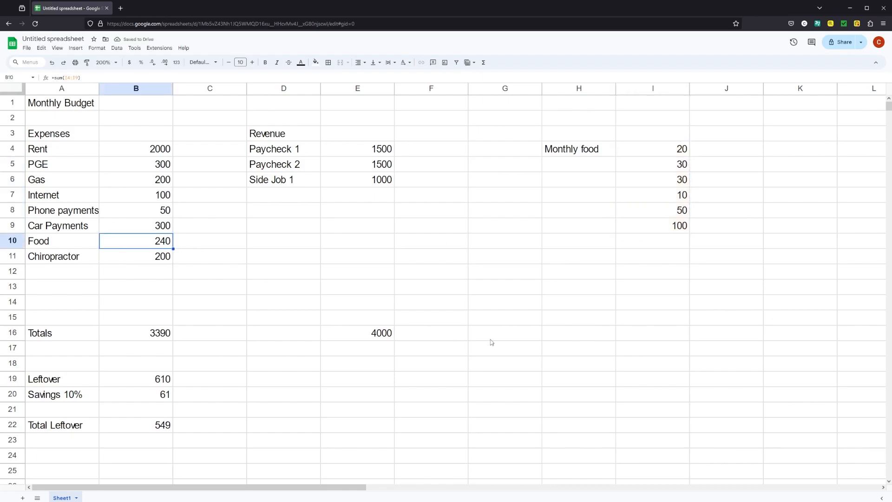
Step: Delete the whole monthly food list in H4:I9 and select the Food amount in B10
drag(589, 151, 657, 231)
key(Delete)
click(168, 245)
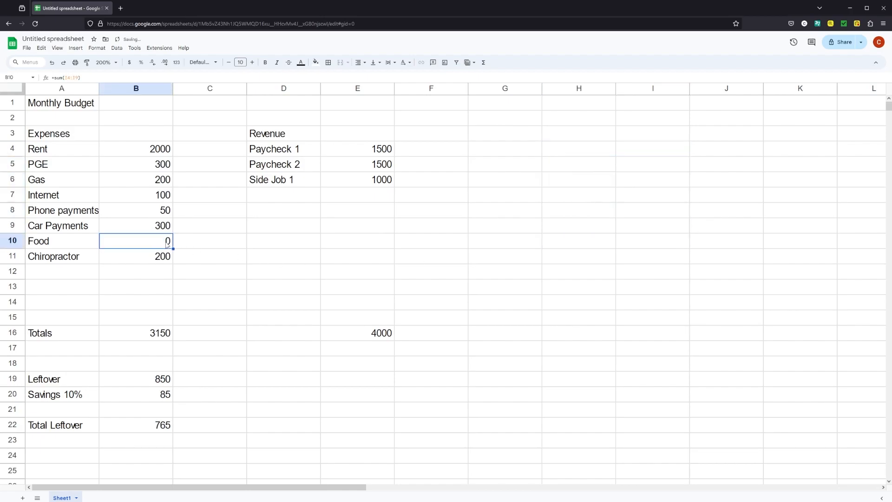
Step: Set the Food amount in B10 to 200 and the Rent amount in B4 to 3000
text(200)
key(Return)
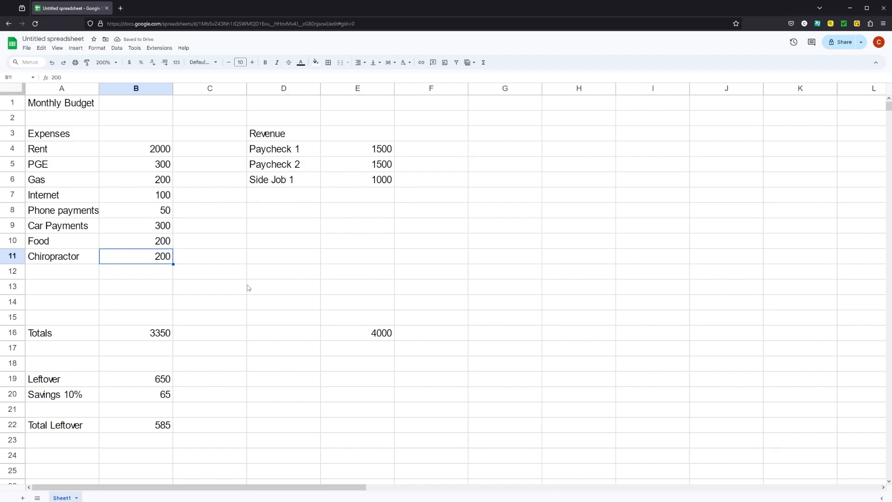
click(126, 150)
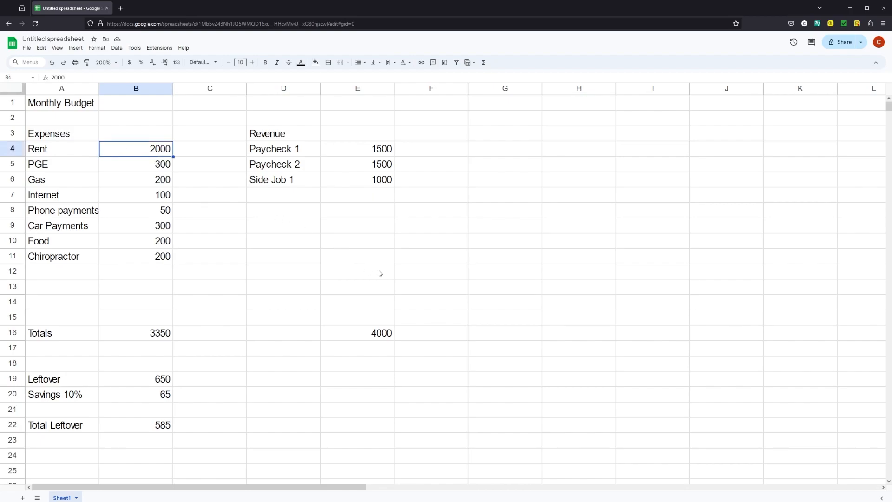
text(3000)
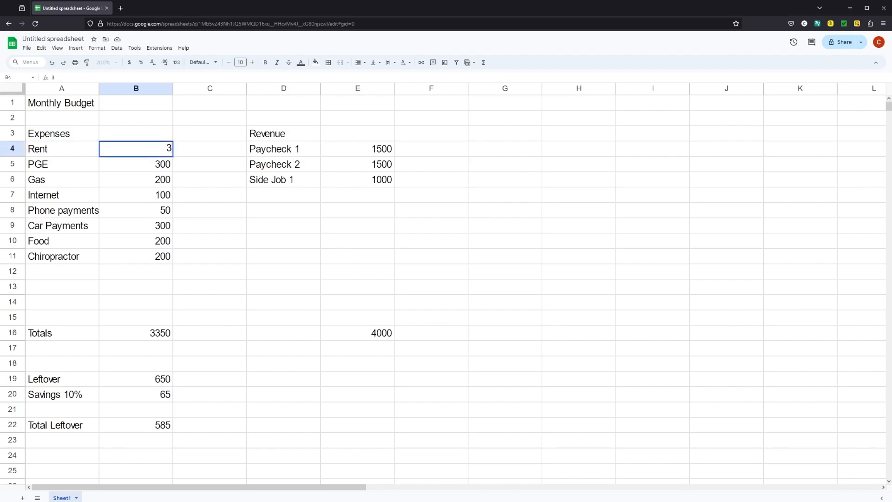
key(Return)
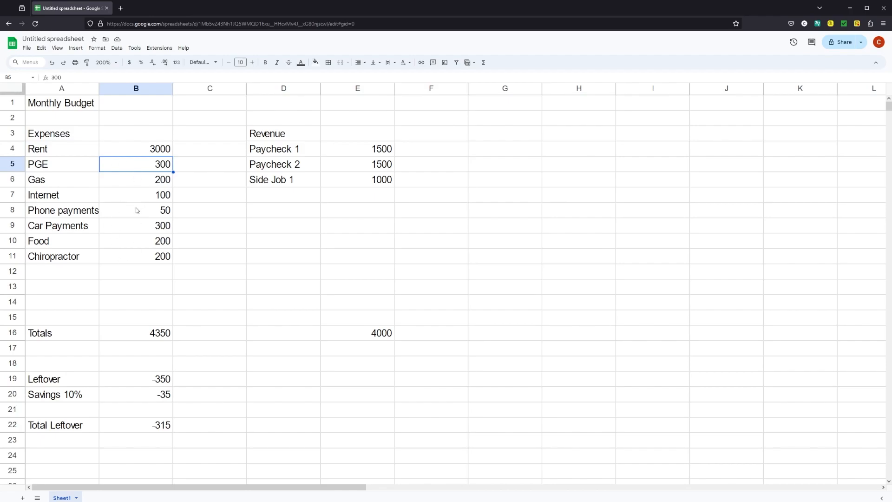
Step: Set the Paycheck 1 amount in E4 to 1400 and the Side Job 1 amount in E6 to 1500
click(374, 150)
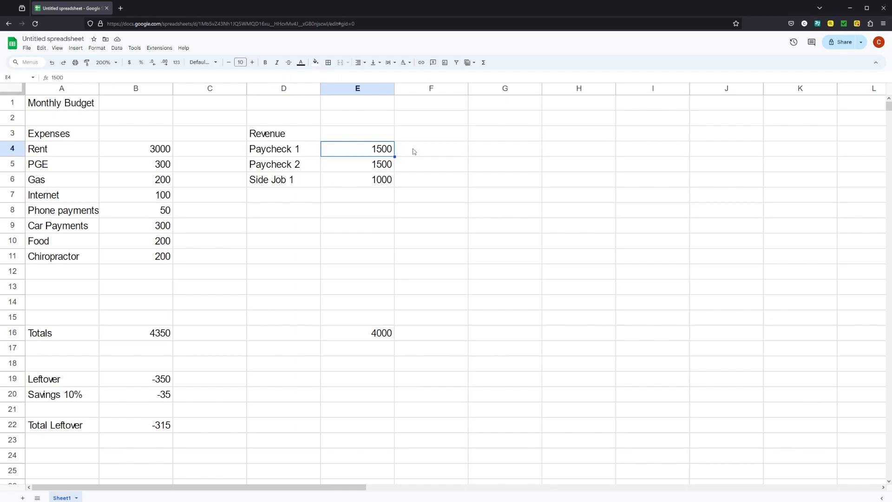
text(1400)
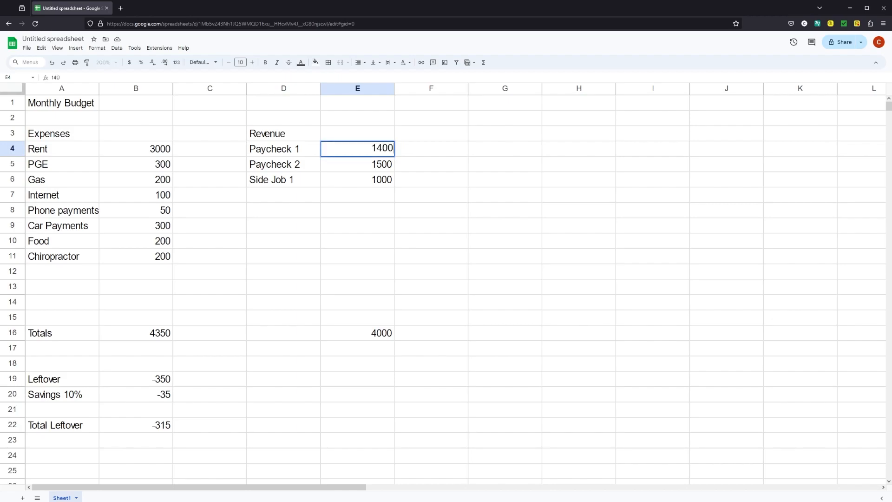
key(Return)
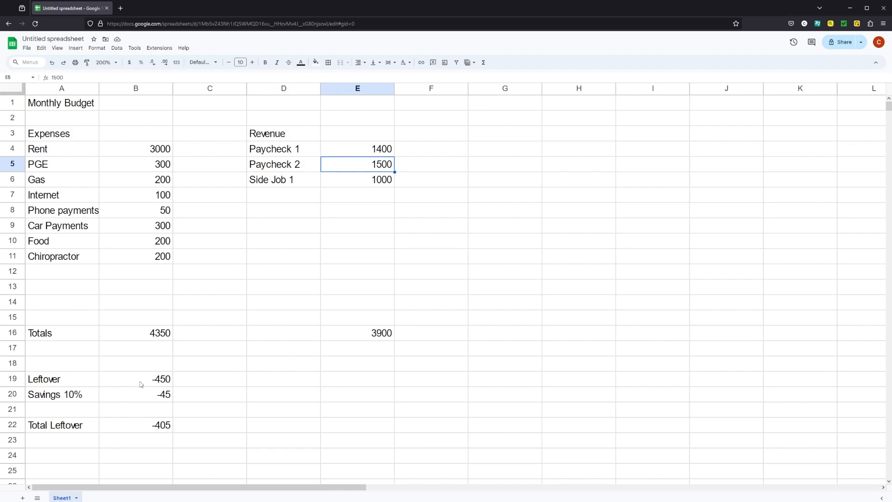
click(367, 183)
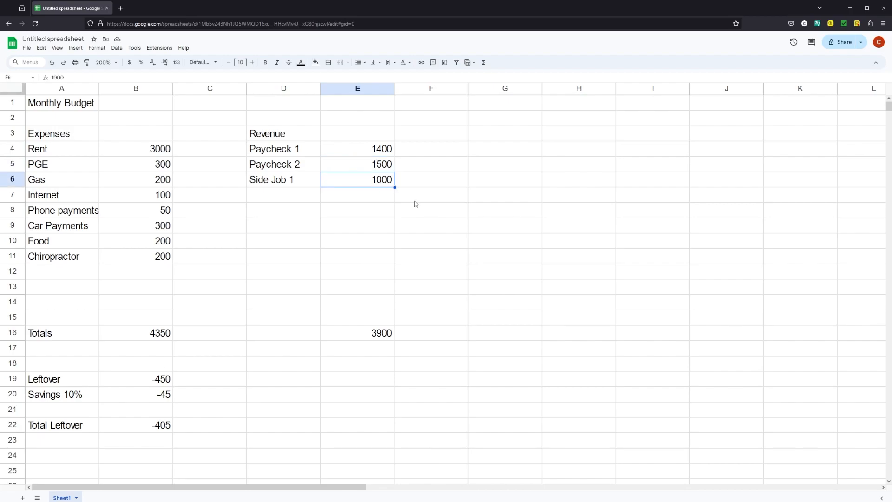
text(1500)
key(Return)
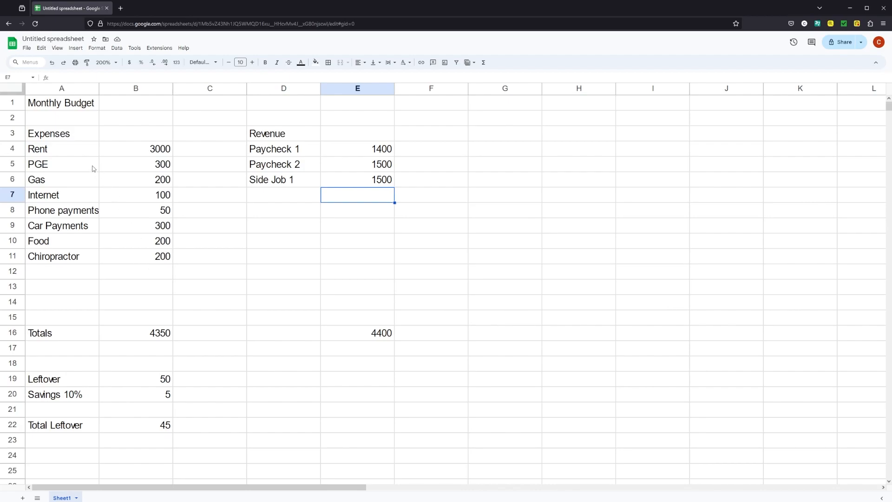
click(128, 167)
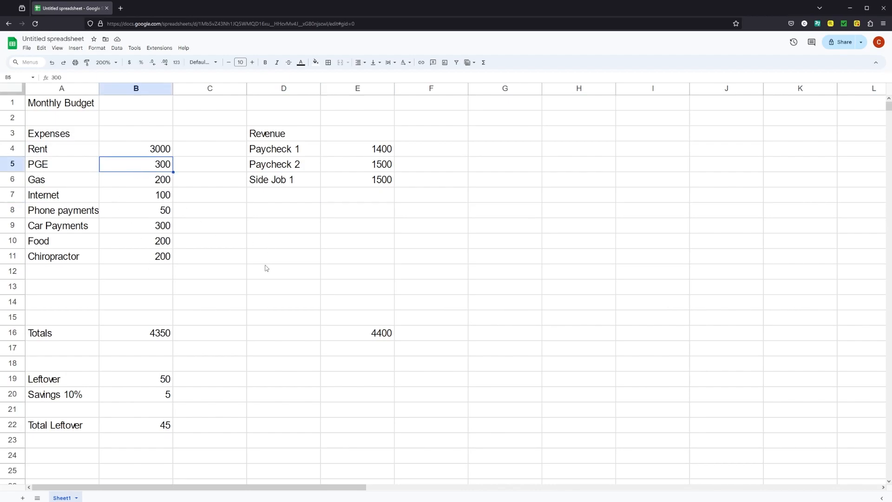
click(141, 186)
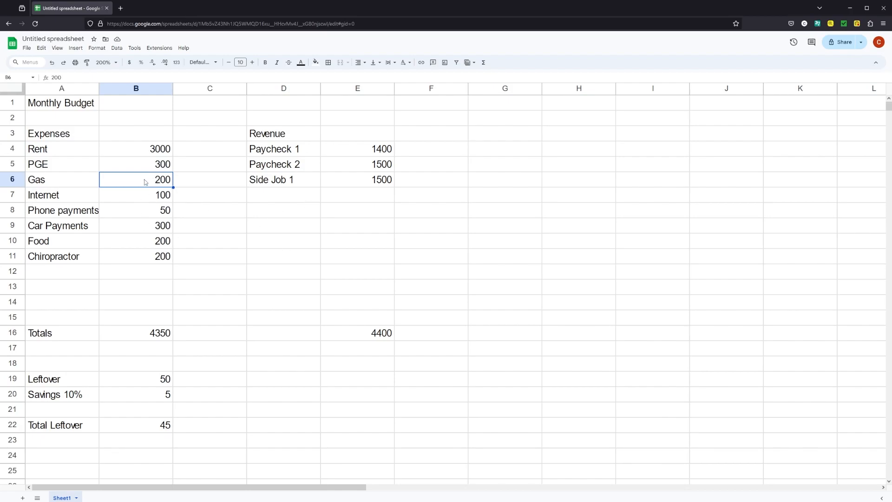
drag(138, 137, 131, 262)
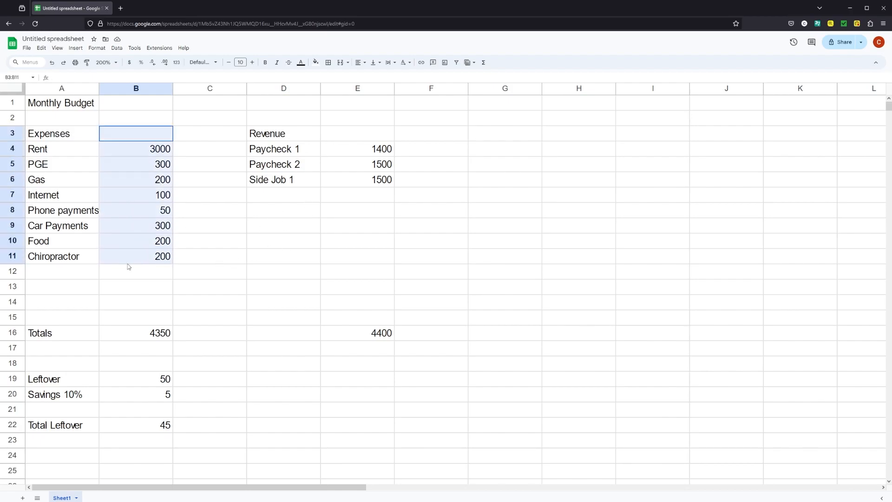
drag(361, 135, 365, 183)
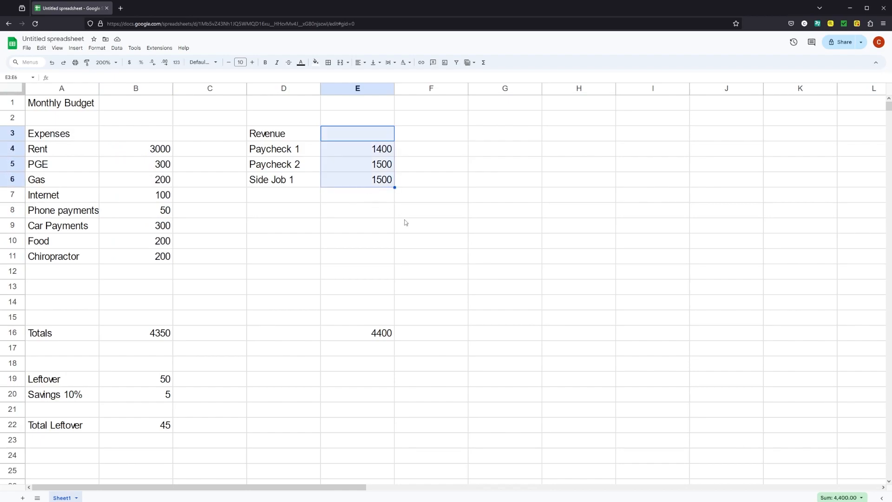
click(496, 259)
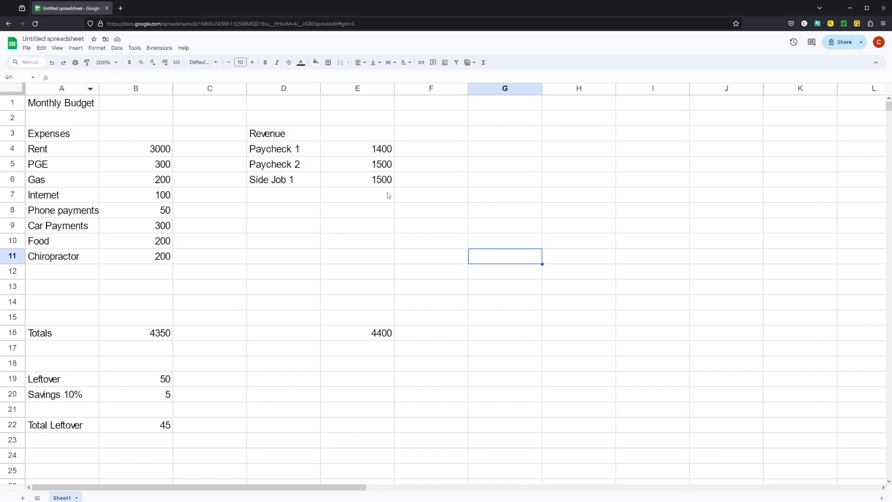
Step: Replace the Revenue heading in D3 with Income and select the budget range A1:G21
click(281, 135)
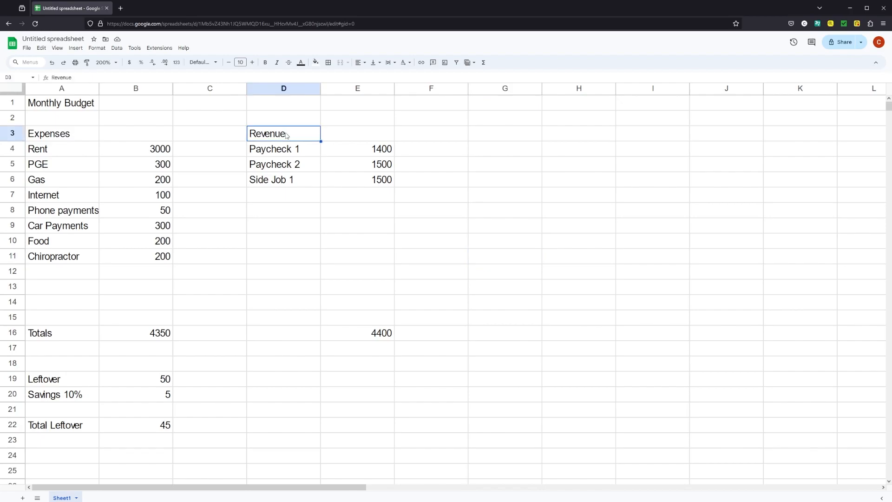
text(Income)
key(Return)
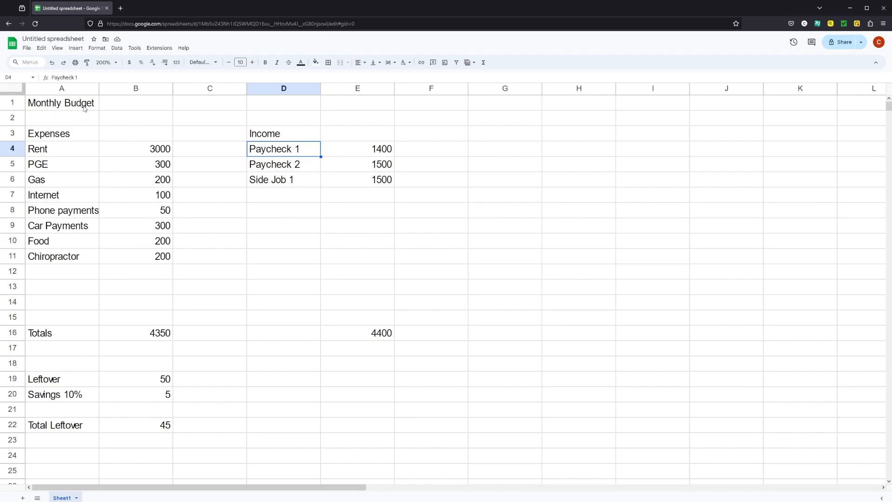
drag(75, 108, 493, 412)
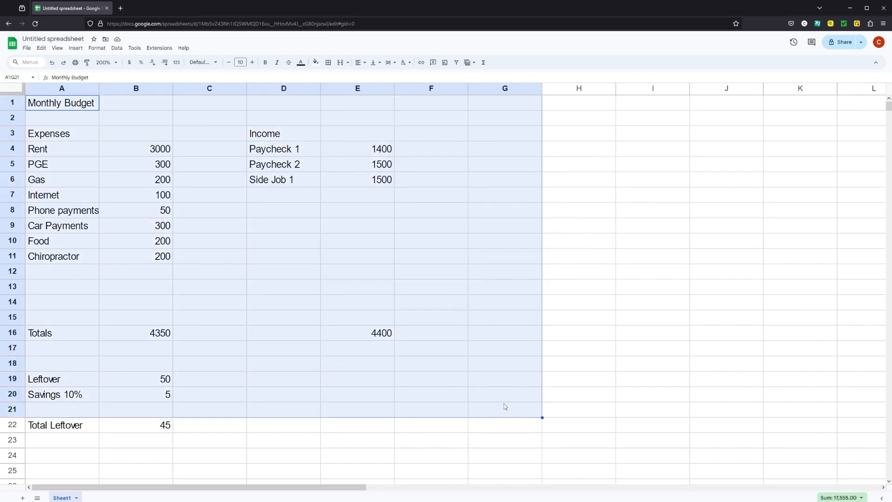